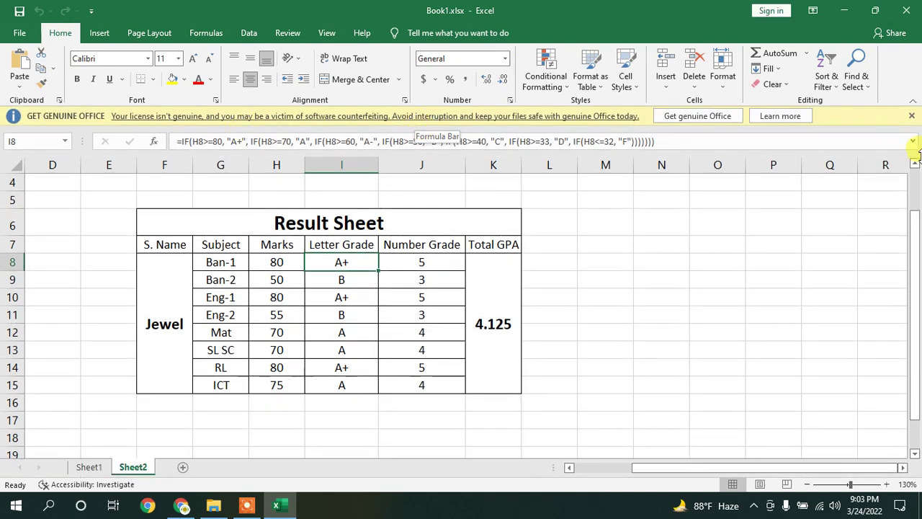
Dismiss the licence notice and open Sheet1 with the salary table
{"action": "left_click", "coordinate": [911, 115]}
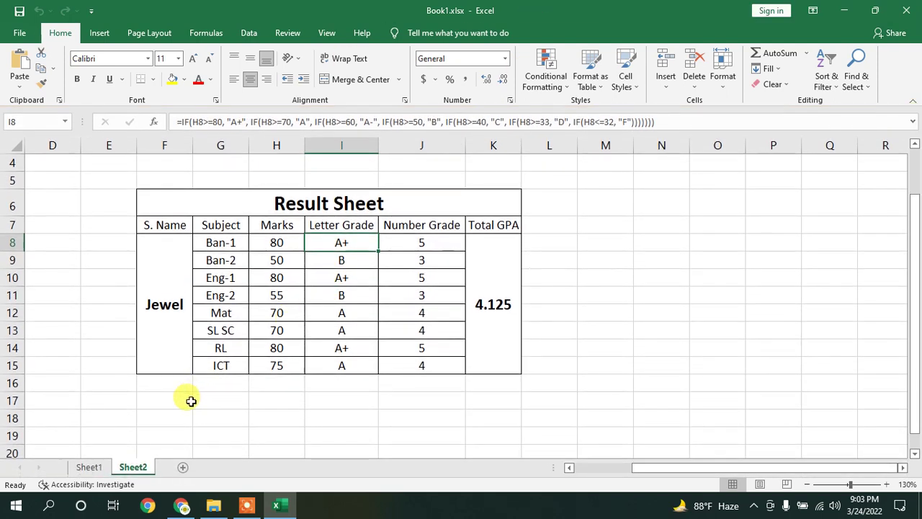
{"action": "left_click", "coordinate": [85, 467]}
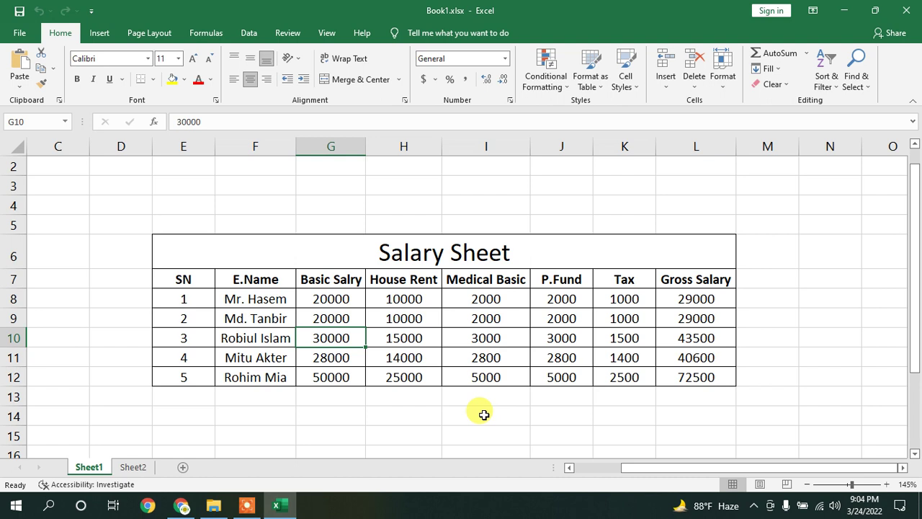
{"action": "left_click", "coordinate": [246, 505]}
{"action": "left_click", "coordinate": [478, 482]}
{"action": "left_click", "coordinate": [479, 482]}
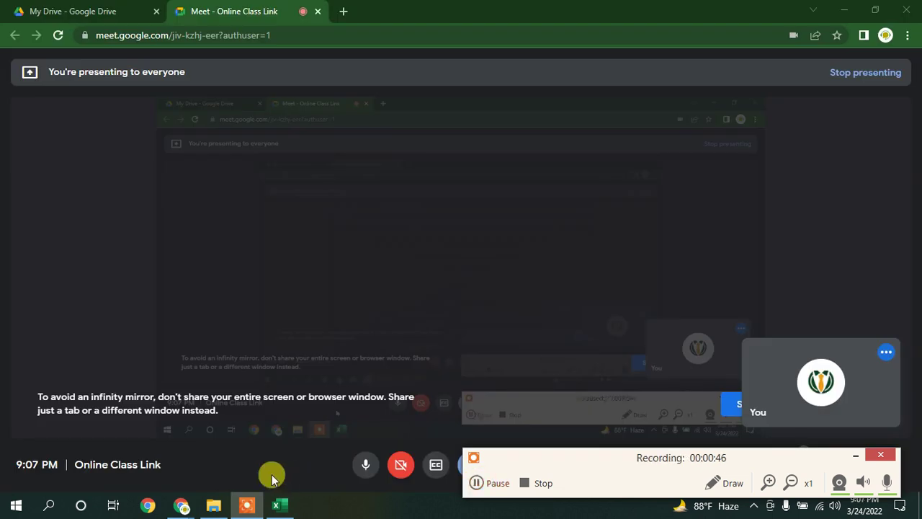
{"action": "left_click", "coordinate": [282, 506]}
{"action": "left_click", "coordinate": [856, 455]}
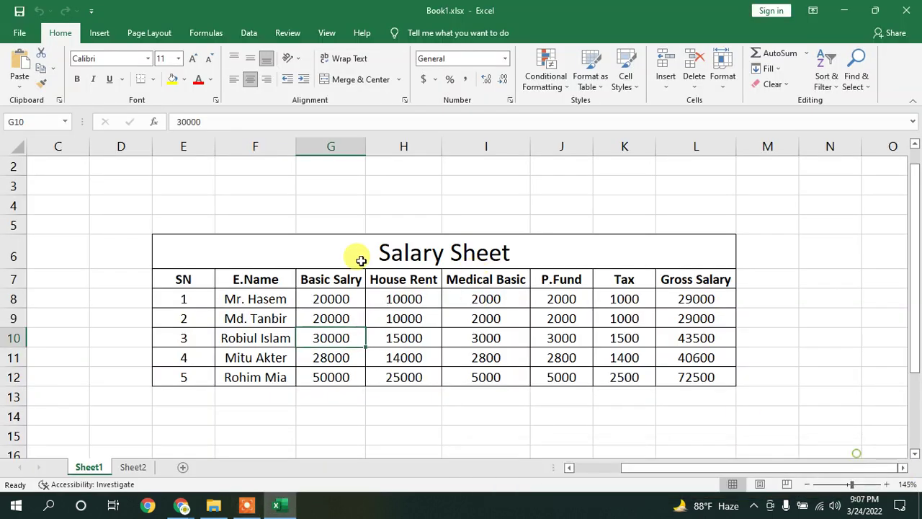
Delete columns I through L, from Medical Basic to Gross Salary, from the salary table
{"action": "left_click", "coordinate": [463, 147]}
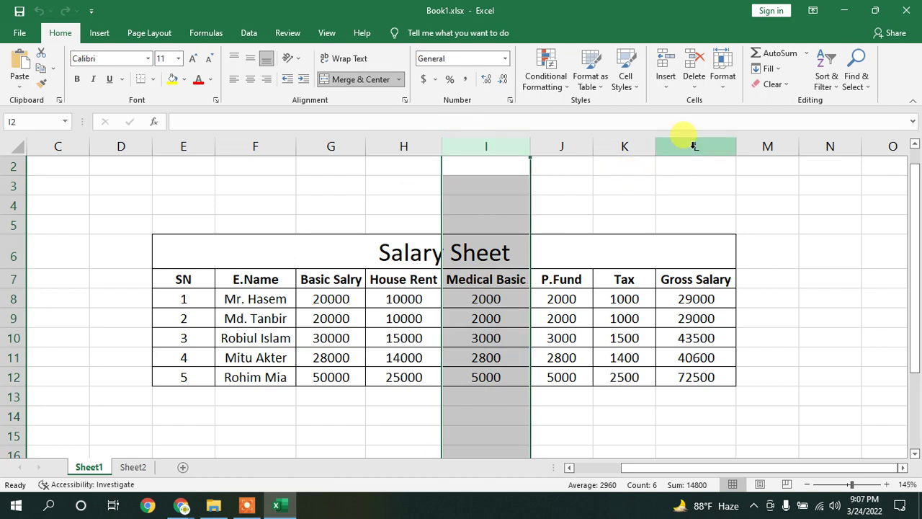
{"action": "left_click", "coordinate": [694, 146], "text": "shift"}
{"action": "right_click", "coordinate": [692, 147]}
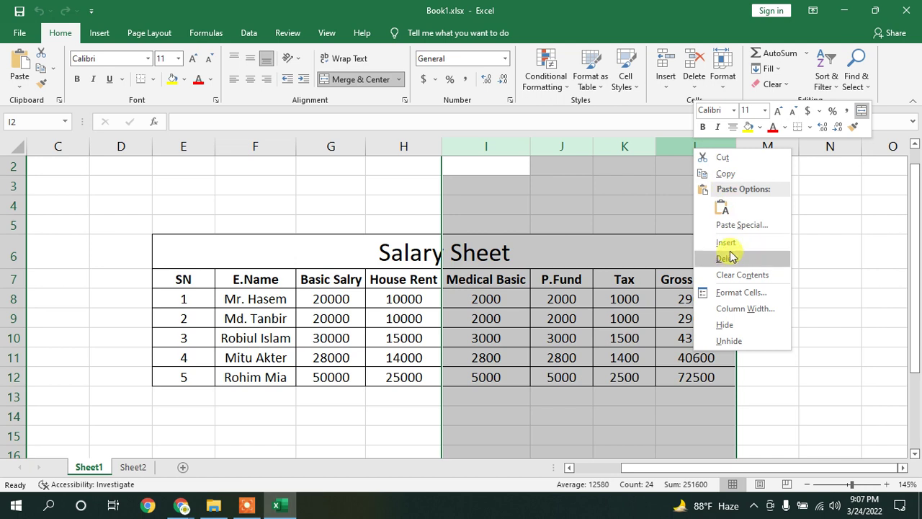
{"action": "left_click", "coordinate": [729, 258]}
{"action": "left_click", "coordinate": [708, 276]}
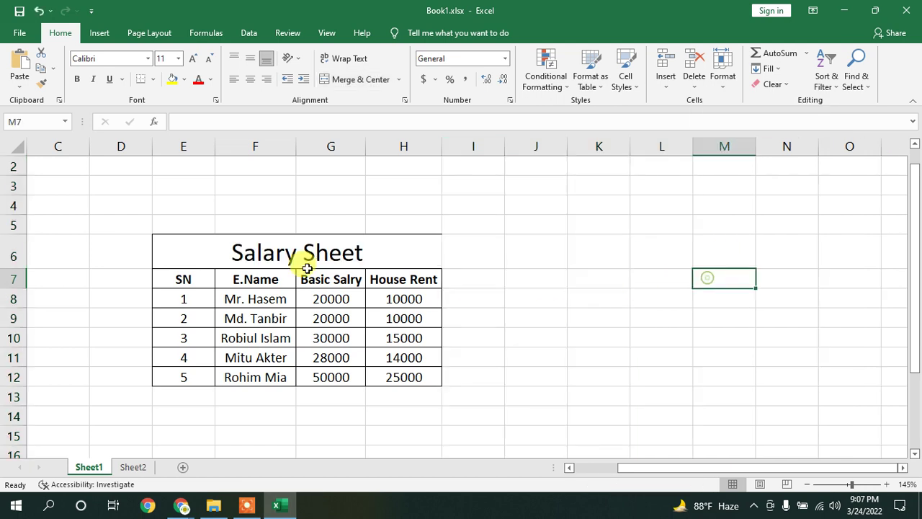
Change the table title in row 6 to "Com Sheet"
{"action": "left_click", "coordinate": [216, 250]}
{"action": "double_click", "coordinate": [294, 248]}
{"action": "left_click_drag", "start_coordinate": [295, 250], "coordinate": [229, 250]}
{"action": "type", "text": "Com"}
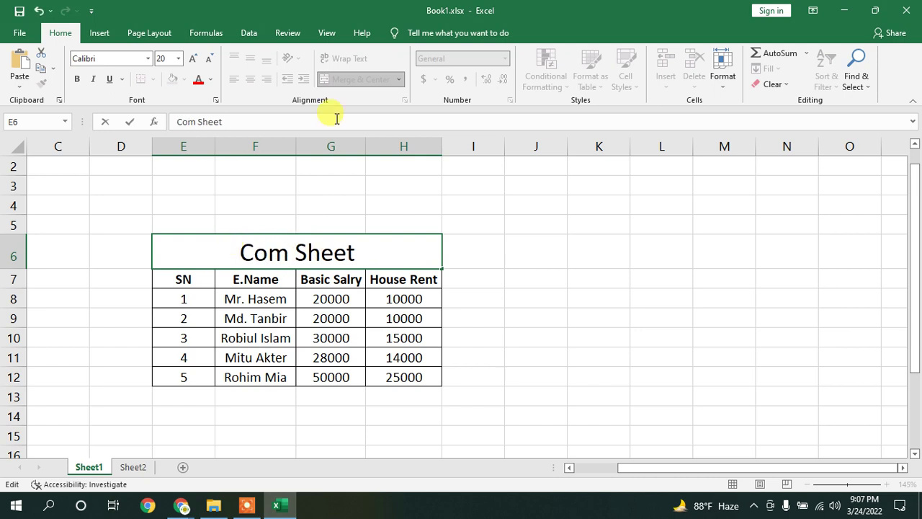
Rename the column header in G7 to "Total Sales"
{"action": "left_click", "coordinate": [323, 277]}
{"action": "double_click", "coordinate": [325, 277]}
{"action": "left_click_drag", "start_coordinate": [347, 278], "coordinate": [247, 276]}
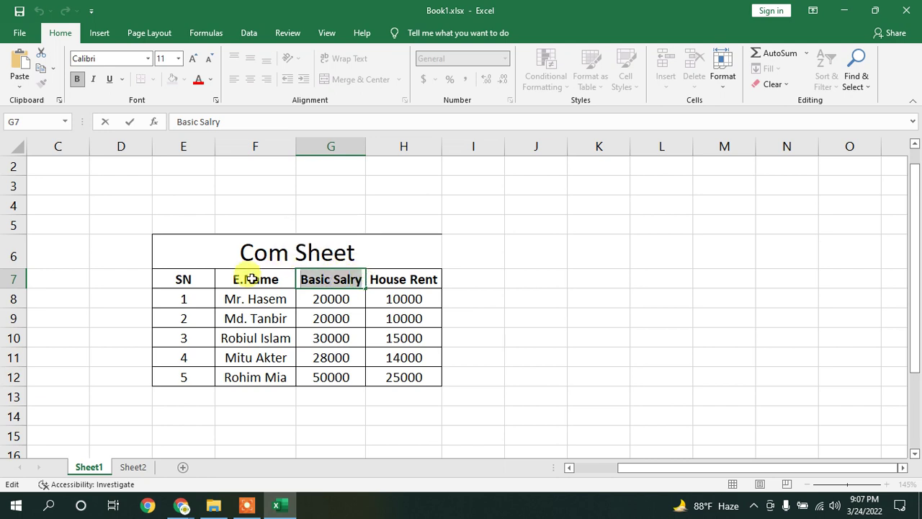
{"action": "type", "text": "Total Sales"}
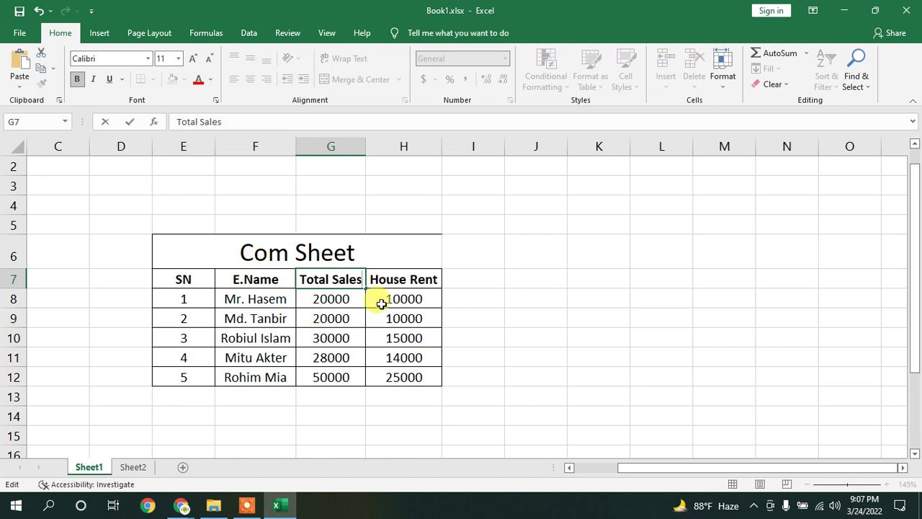
Replace the column header in H7 with "Com."
{"action": "left_click", "coordinate": [393, 278]}
{"action": "type", "text": "COm"}
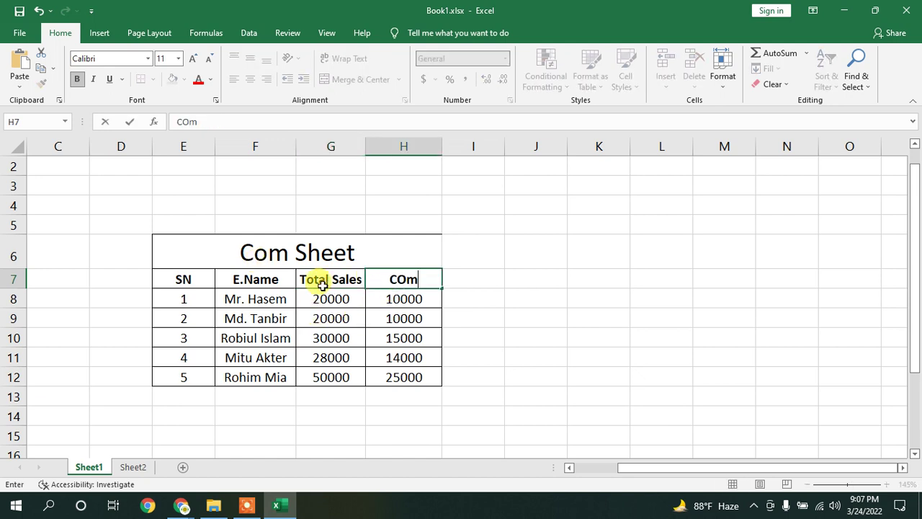
{"action": "key", "text": "BackSpace"}
{"action": "key", "text": "BackSpace"}
{"action": "type", "text": "om."}
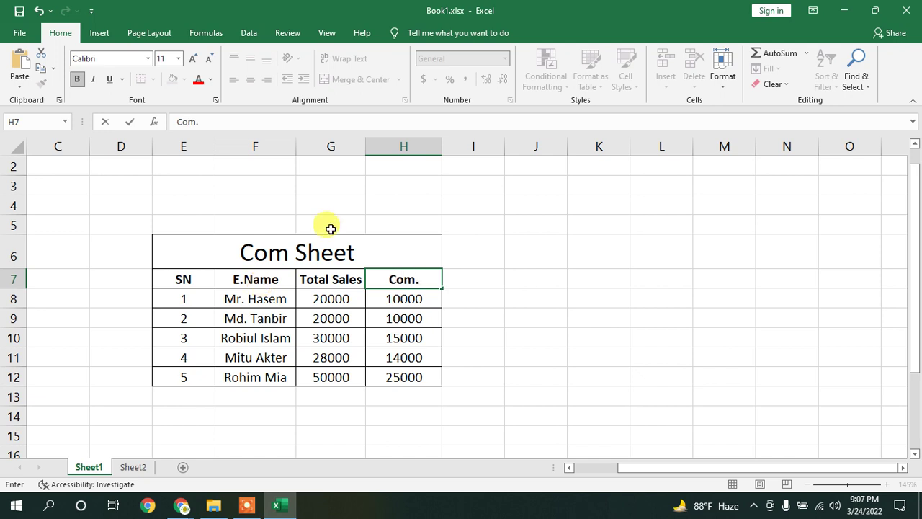
Clear the old formulas from the Com. column, cells H8 to H12
{"action": "left_click_drag", "start_coordinate": [422, 296], "coordinate": [427, 371]}
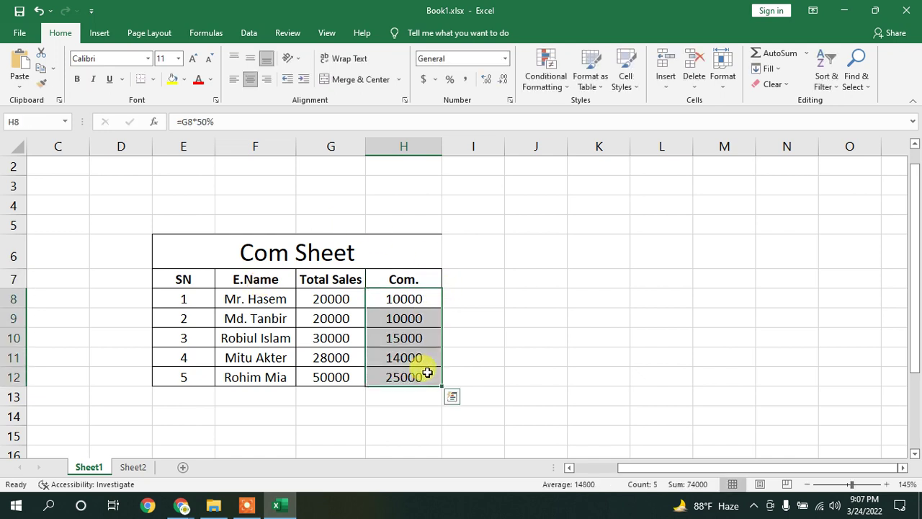
{"action": "key", "text": "BackSpace"}
{"action": "left_click", "coordinate": [514, 350]}
{"action": "left_click_drag", "start_coordinate": [418, 303], "coordinate": [425, 375]}
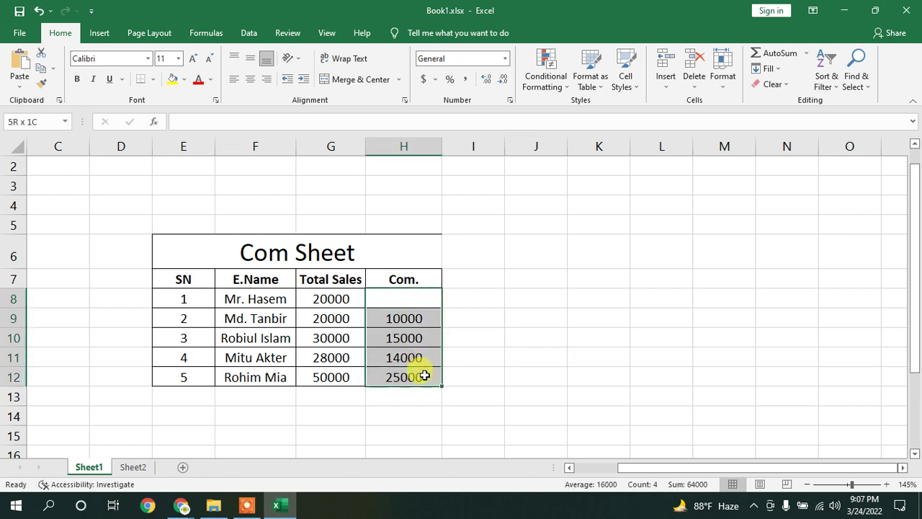
{"action": "key", "text": "Delete"}
{"action": "left_click", "coordinate": [552, 316]}
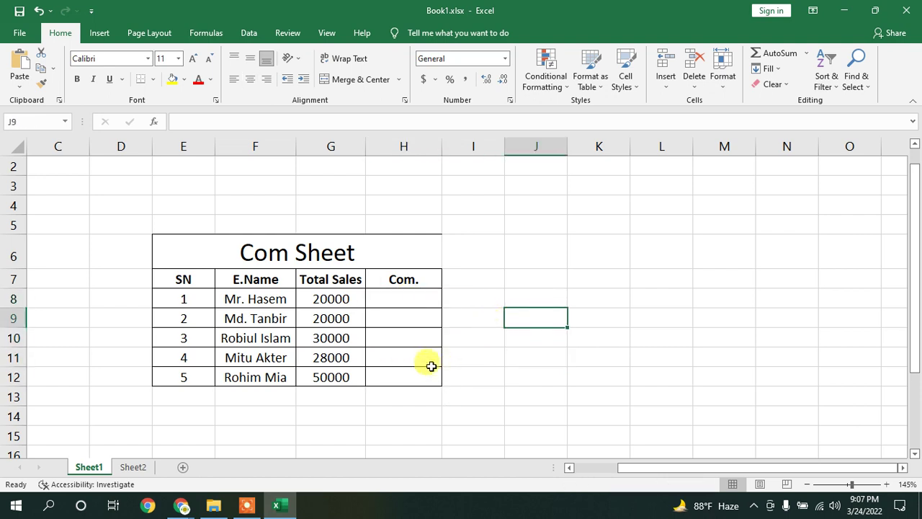
Widen column G slightly so the Total Sales header fits
{"action": "left_click", "coordinate": [336, 146]}
{"action": "left_click_drag", "start_coordinate": [365, 146], "coordinate": [367, 146]}
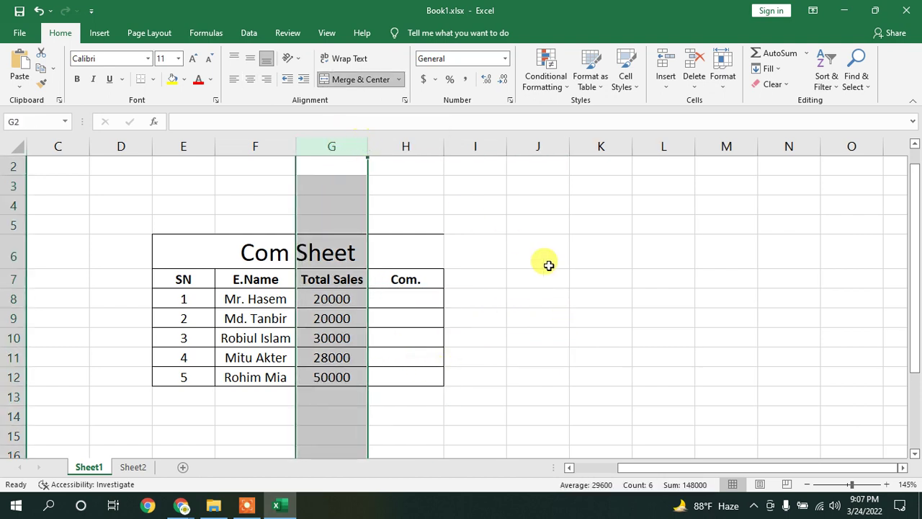
{"action": "left_click", "coordinate": [548, 265]}
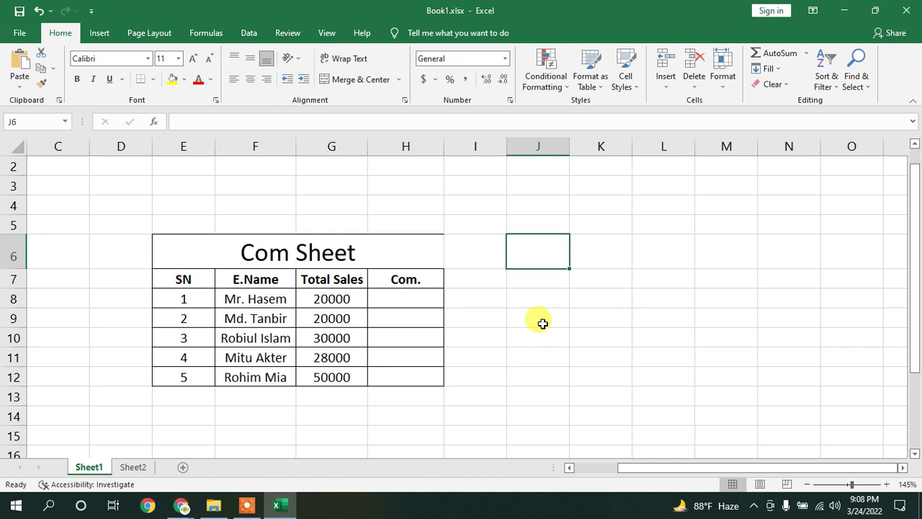
Set the total sales in cell G11, for serial number 4, to 60000
{"action": "double_click", "coordinate": [319, 356]}
{"action": "left_click", "coordinate": [304, 356]}
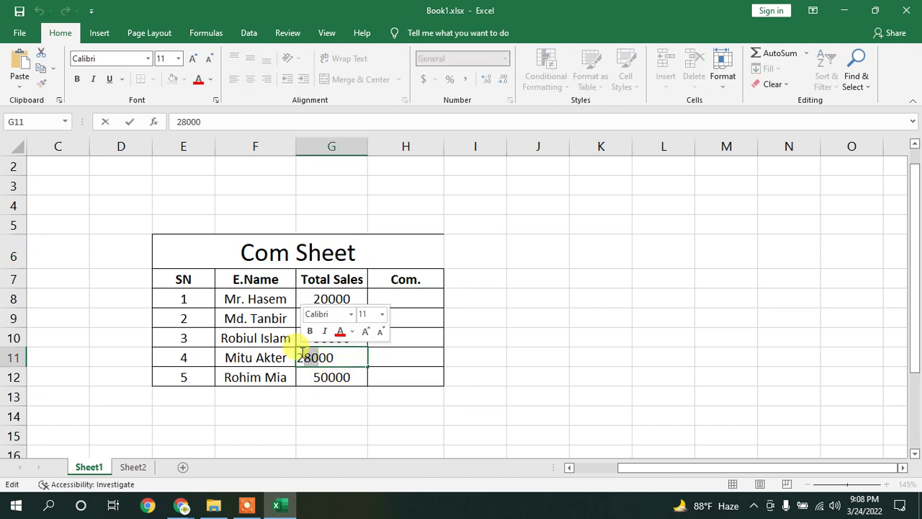
{"action": "type", "text": "680"}
{"action": "key", "text": "BackSpace"}
{"action": "left_click", "coordinate": [318, 355]}
{"action": "key", "text": "BackSpace"}
{"action": "key", "text": "BackSpace"}
{"action": "key", "text": "BackSpace"}
{"action": "type", "text": "6"}
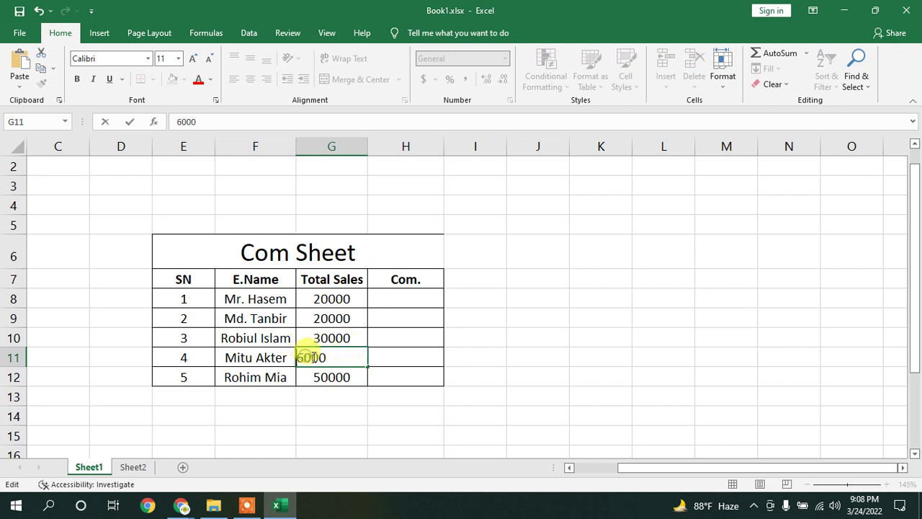
{"action": "type", "text": "0"}
{"action": "left_click", "coordinate": [520, 356]}
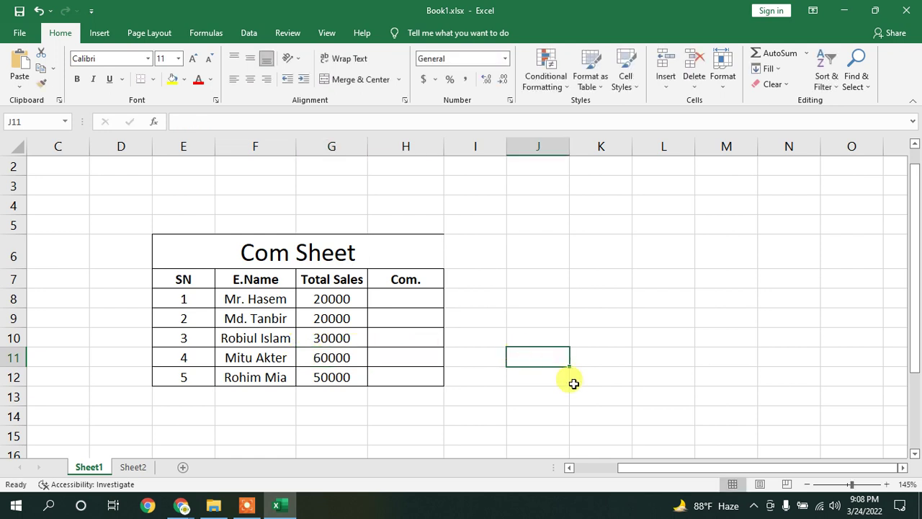
{"action": "left_click", "coordinate": [246, 506]}
{"action": "left_click", "coordinate": [475, 481]}
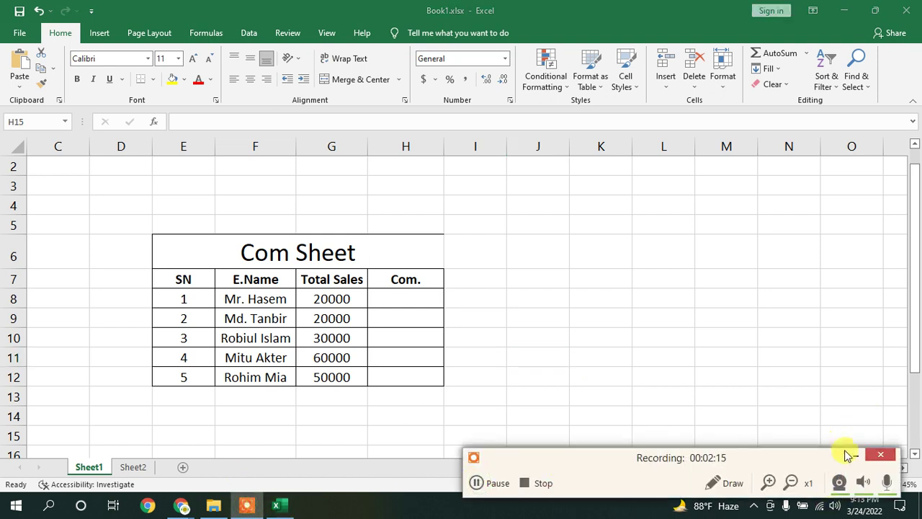
{"action": "left_click", "coordinate": [850, 454]}
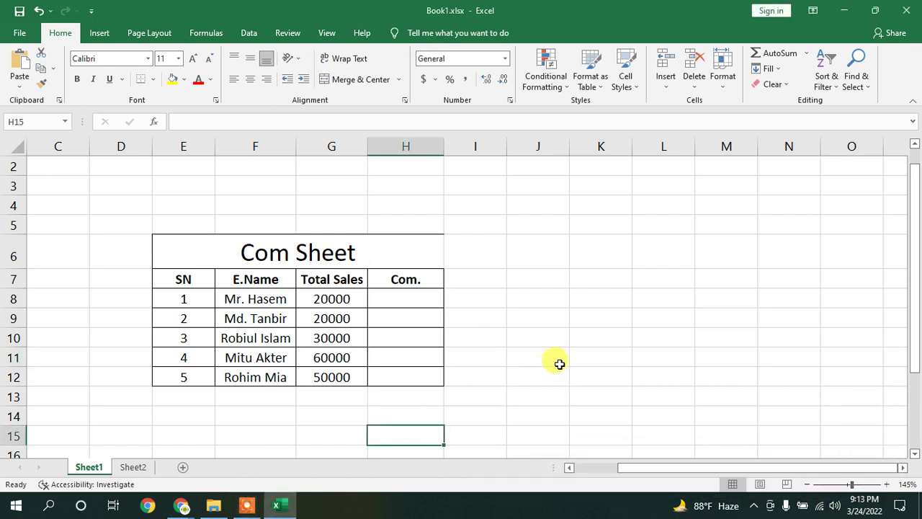
{"action": "left_click", "coordinate": [530, 358]}
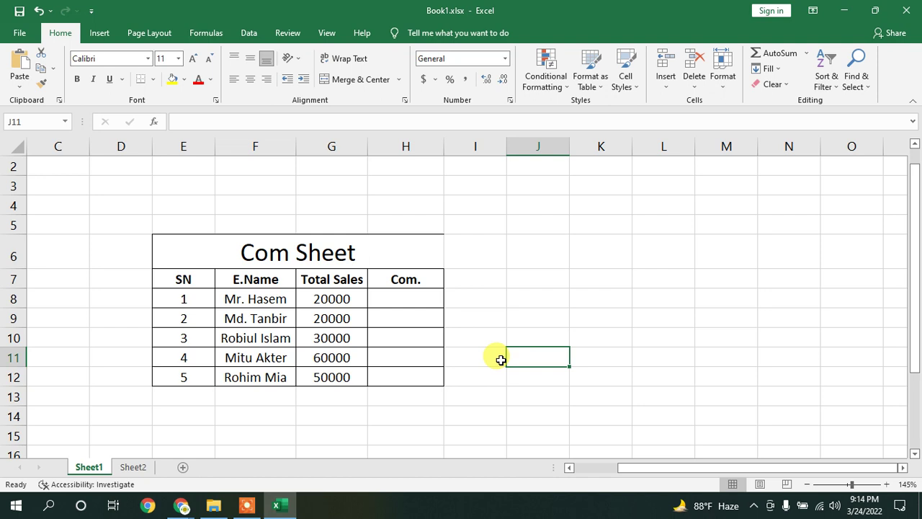
Start an IF formula in cell H8 with the logical test G8<10000
{"action": "left_click", "coordinate": [376, 292]}
{"action": "left_click", "coordinate": [331, 123]}
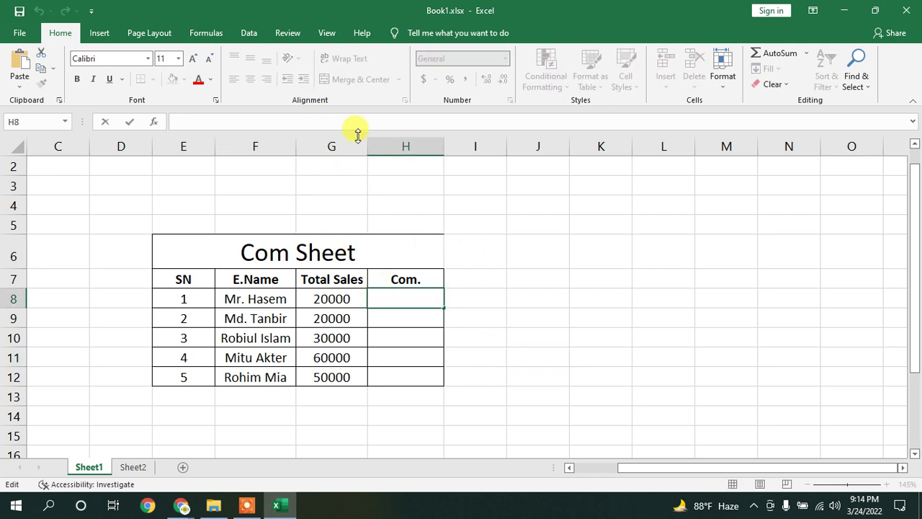
{"action": "type", "text": "if"}
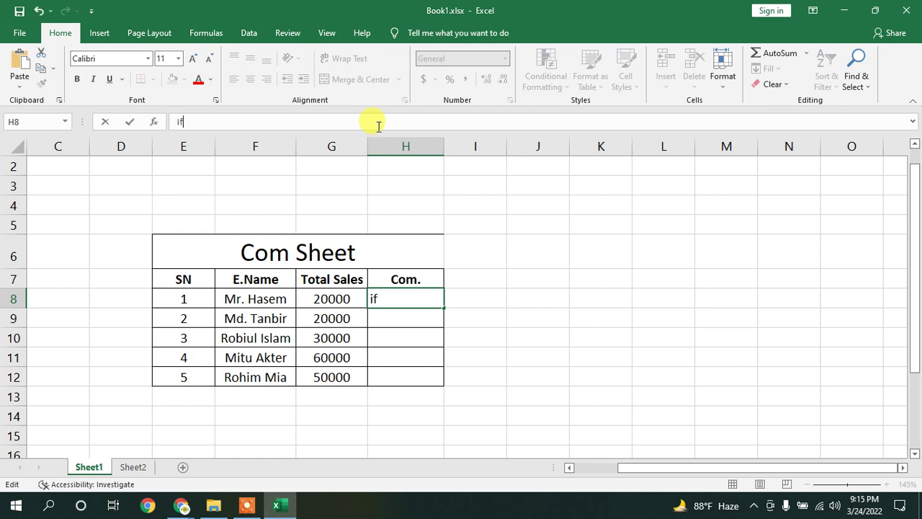
{"action": "key", "text": "BackSpace"}
{"action": "type", "text": "=ih"}
{"action": "key", "text": "BackSpace"}
{"action": "type", "text": "f"}
{"action": "key", "text": "Tab"}
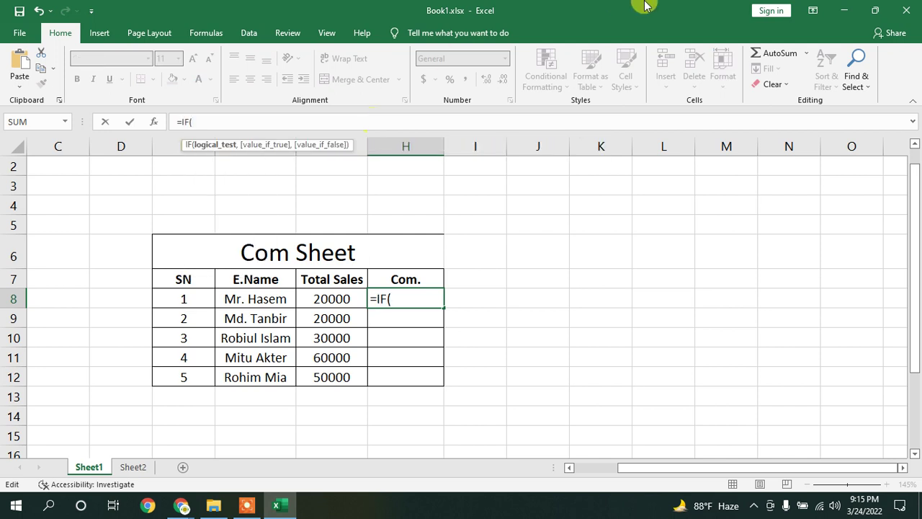
{"action": "left_click", "coordinate": [328, 298]}
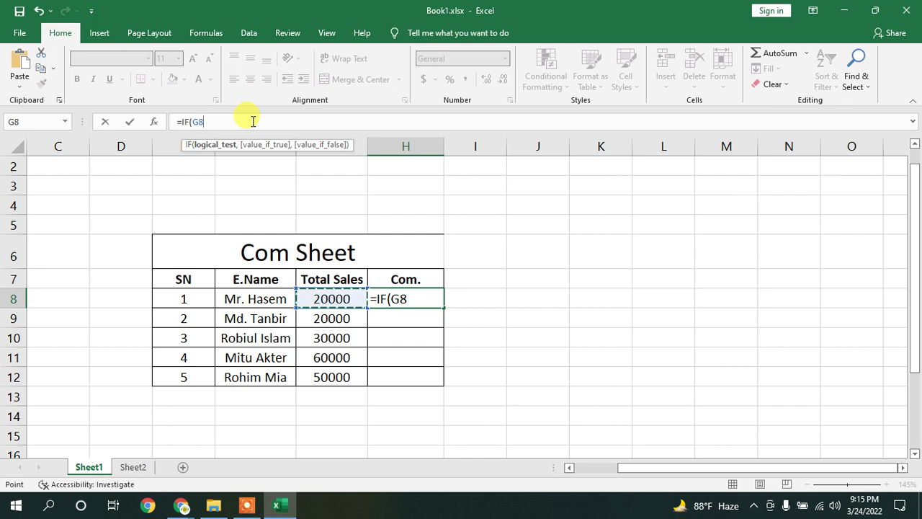
{"action": "type", "text": "10"}
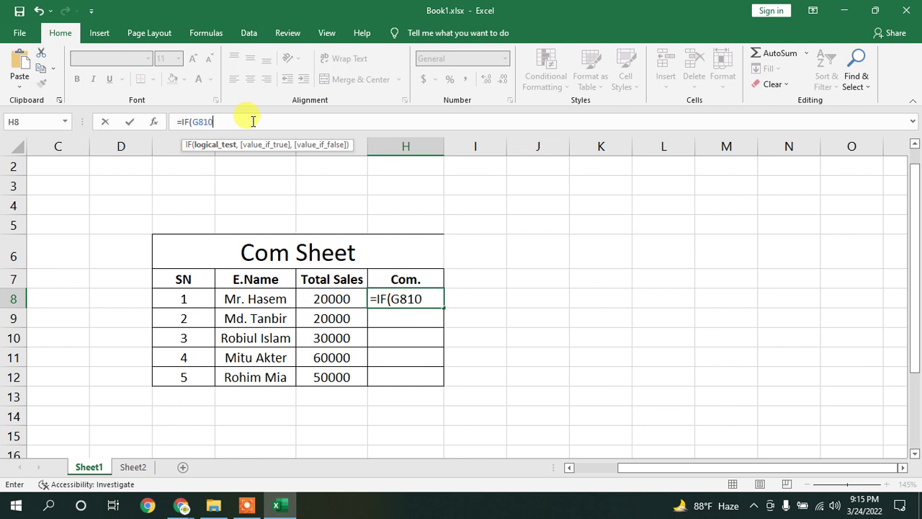
{"action": "key", "text": "BackSpace"}
{"action": "key", "text": "BackSpace"}
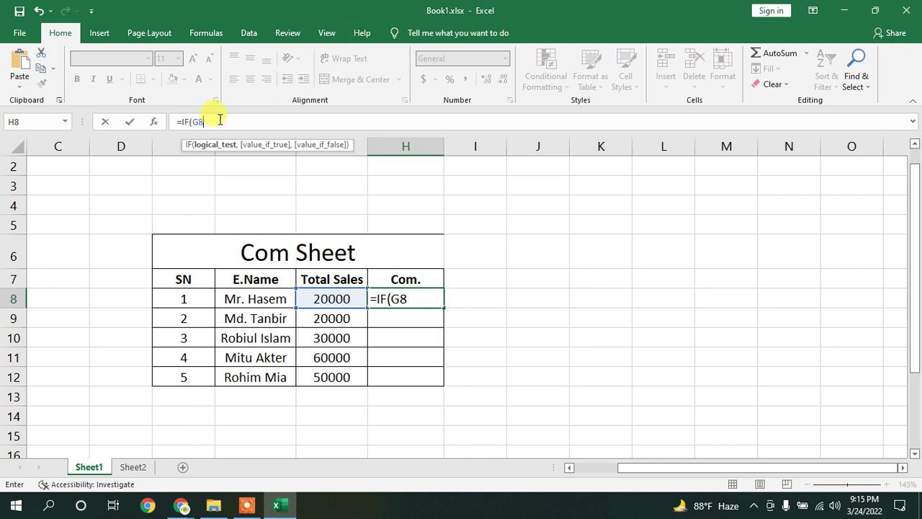
{"action": "type", "text": "<10000"}
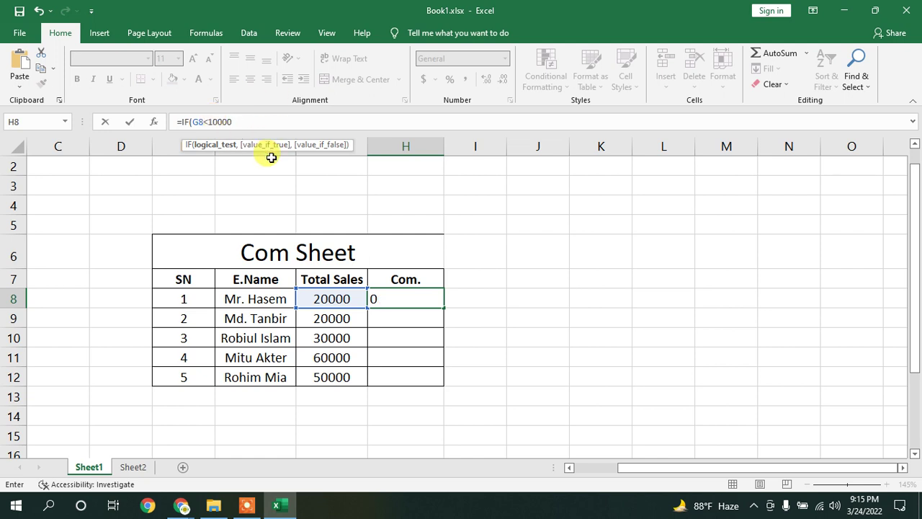
{"action": "type", "text": ","}
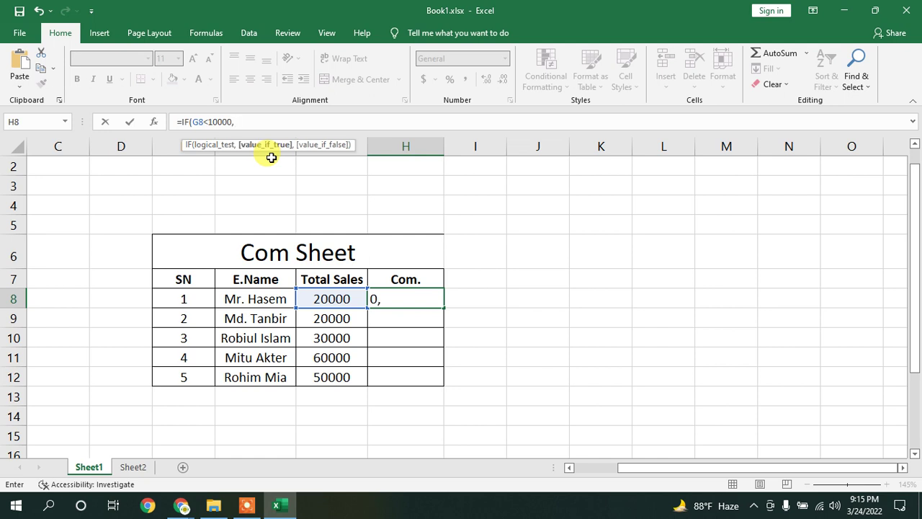
Enter G8*2.5% as the value-if-true argument of the H8 formula
{"action": "left_click", "coordinate": [349, 299]}
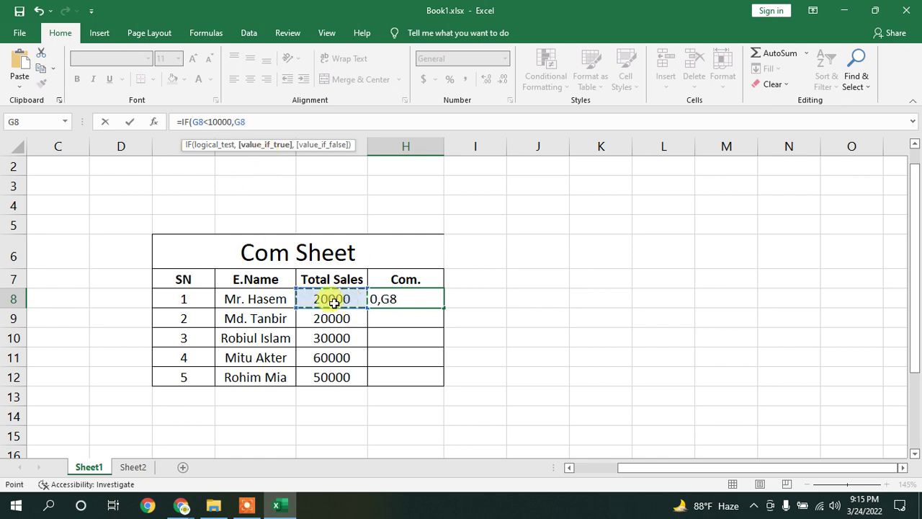
{"action": "type", "text": "*2.%"}
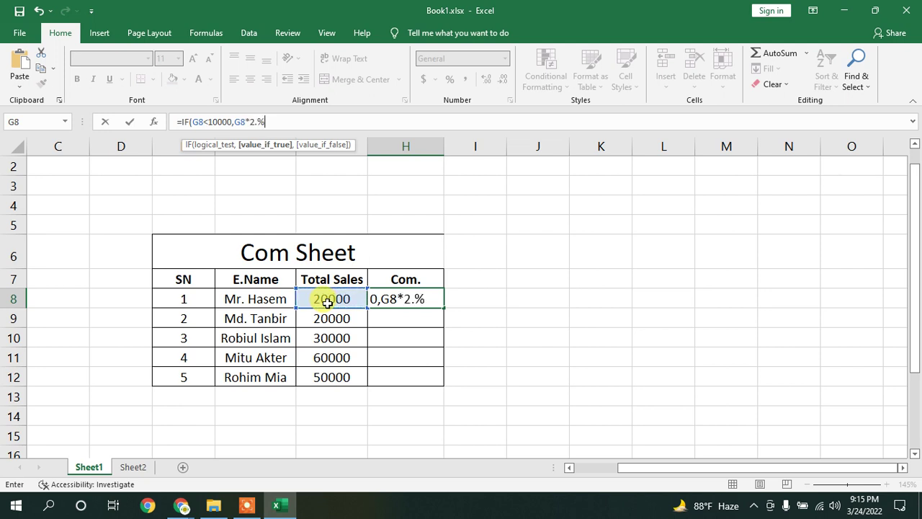
{"action": "key", "text": "BackSpace"}
{"action": "type", "text": "5%"}
{"action": "type", "text": ","}
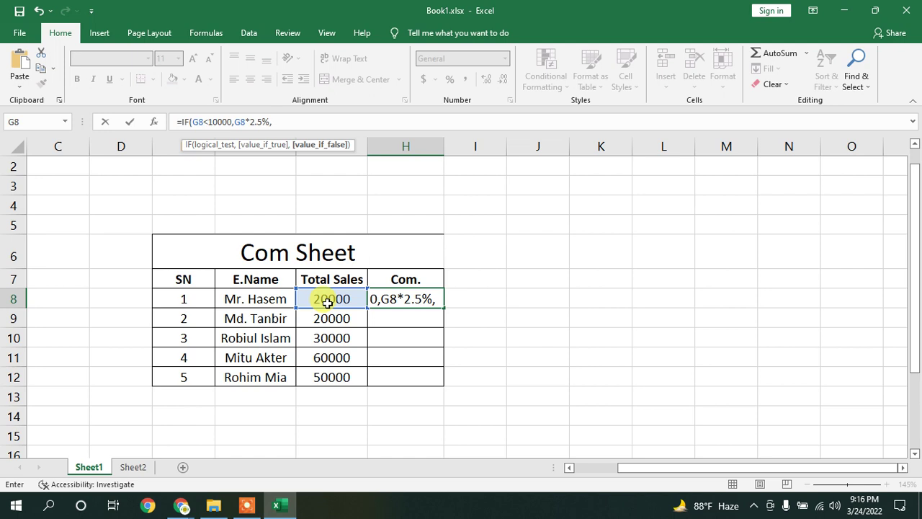
Nest an IF with an AND test as the H8 formula's value-if-false, with G8>=10000 as the first condition
{"action": "type", "text": "If"}
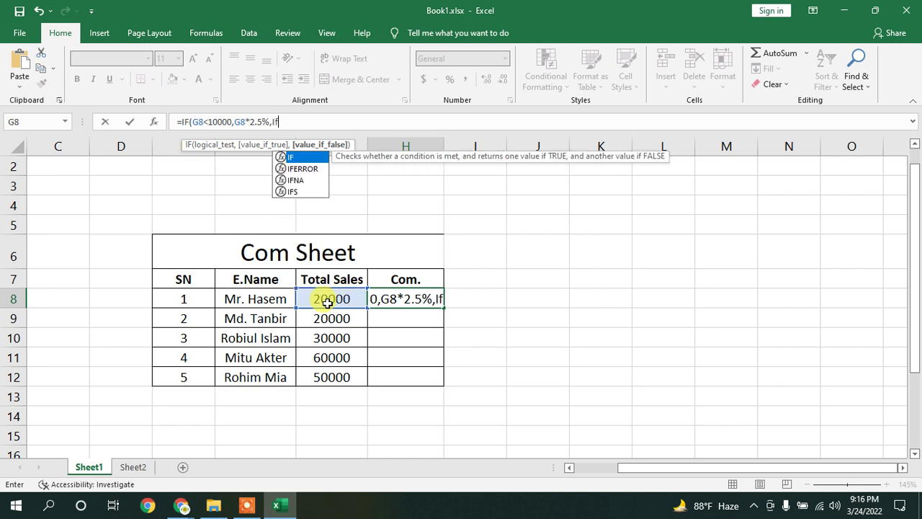
{"action": "key", "text": "Tab"}
{"action": "type", "text": "and"}
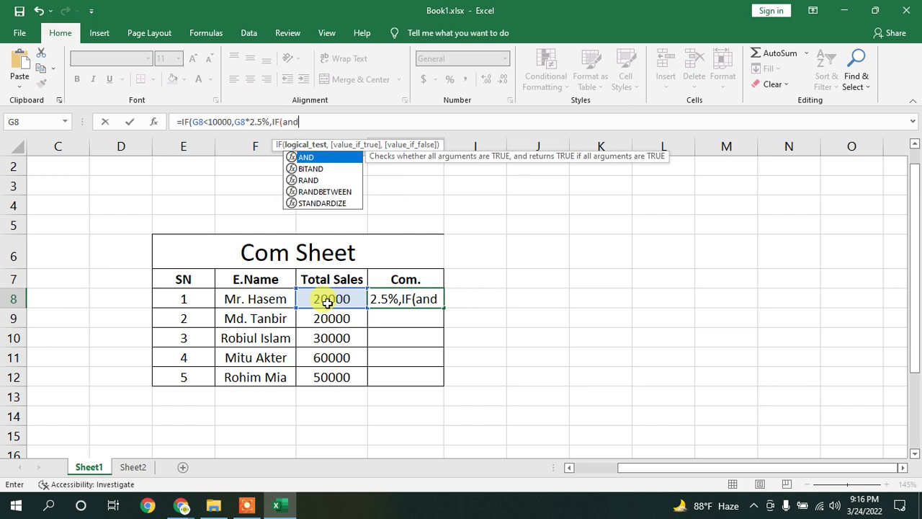
{"action": "key", "text": "Tab"}
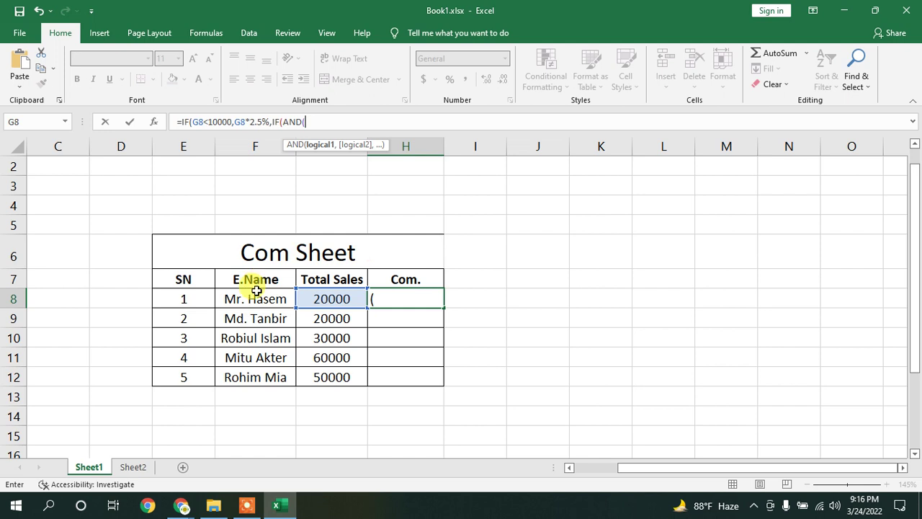
{"action": "left_click", "coordinate": [330, 297]}
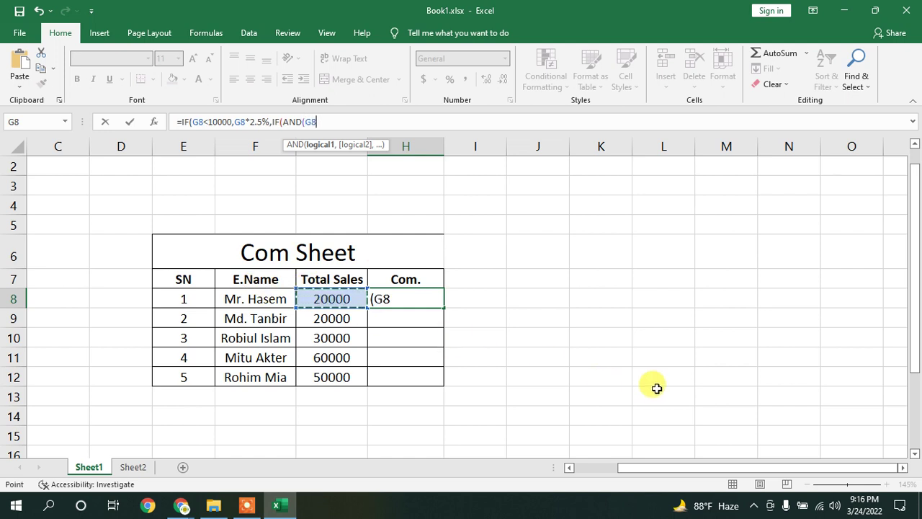
{"action": "type", "text": ">"}
{"action": "type", "text": "10"}
{"action": "key", "text": "BackSpace"}
{"action": "key", "text": "BackSpace"}
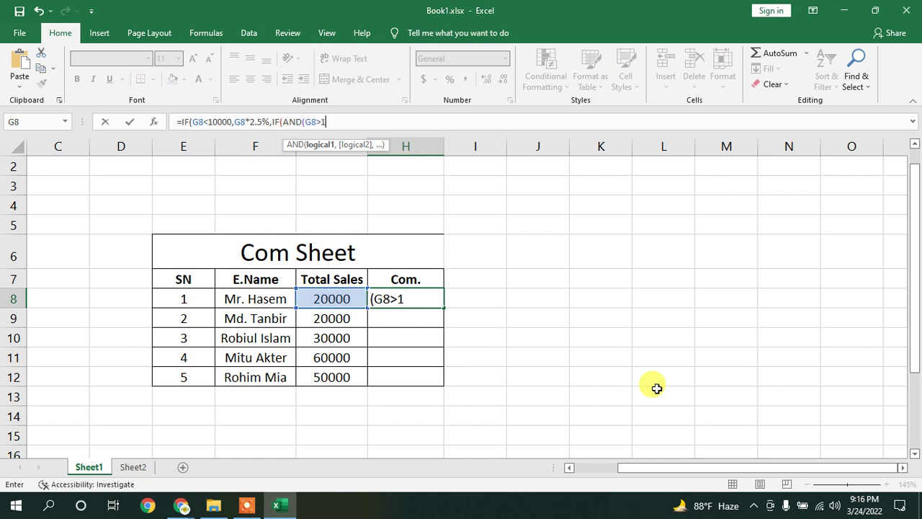
{"action": "type", "text": "=10000,"}
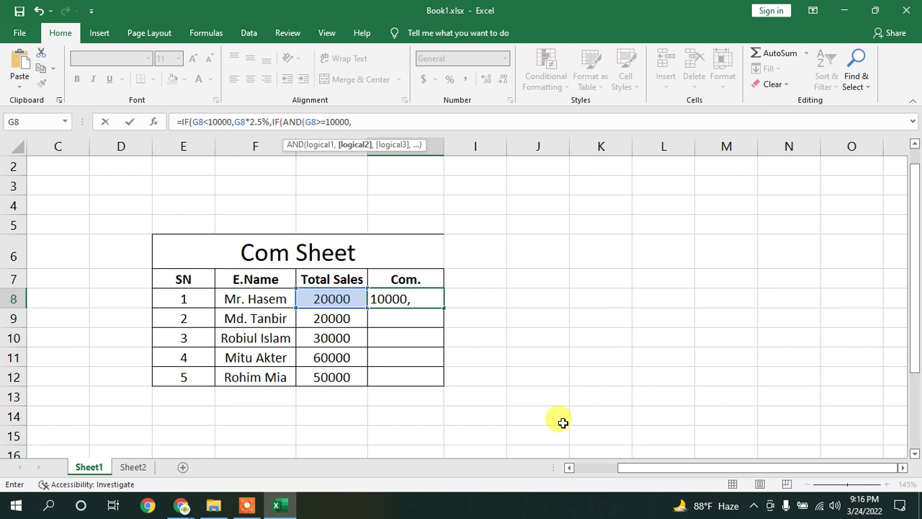
Add G8<30000 as the second condition and close the AND test of the second IF
{"action": "left_click", "coordinate": [342, 299]}
{"action": "type", "text": "<30000"}
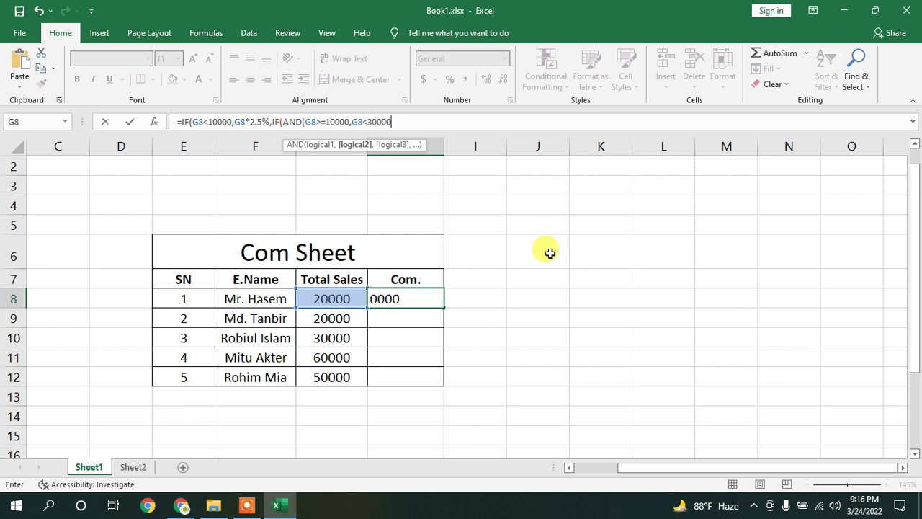
{"action": "type", "text": "),"}
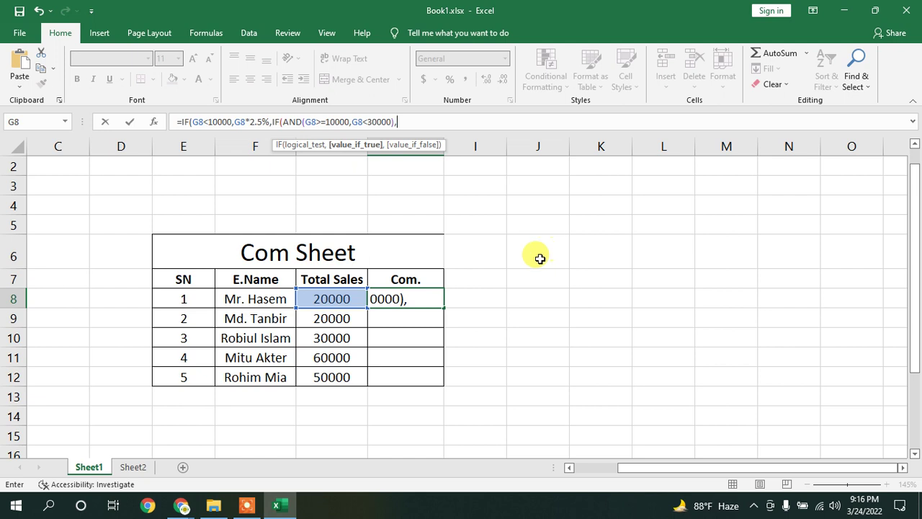
Enter G8*5% as the value-if-true argument of the second IF in the H8 formula
{"action": "left_click", "coordinate": [332, 302]}
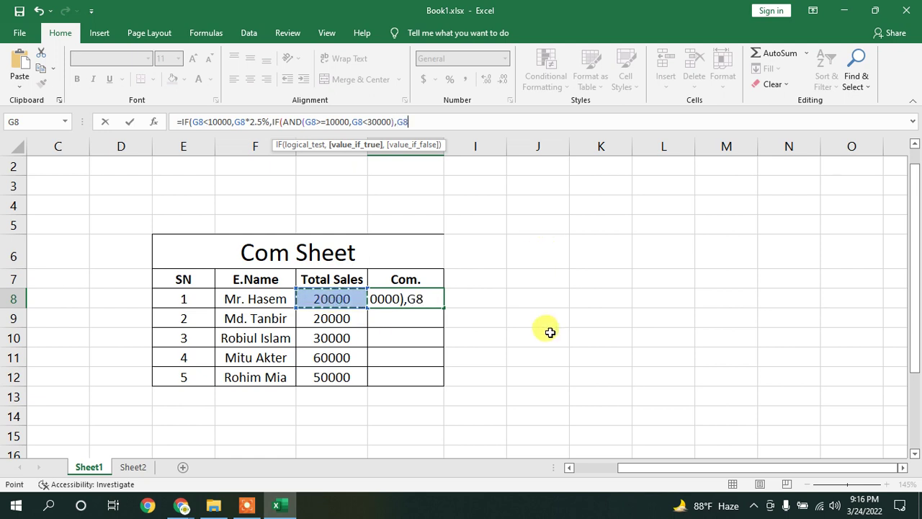
{"action": "type", "text": "*5"}
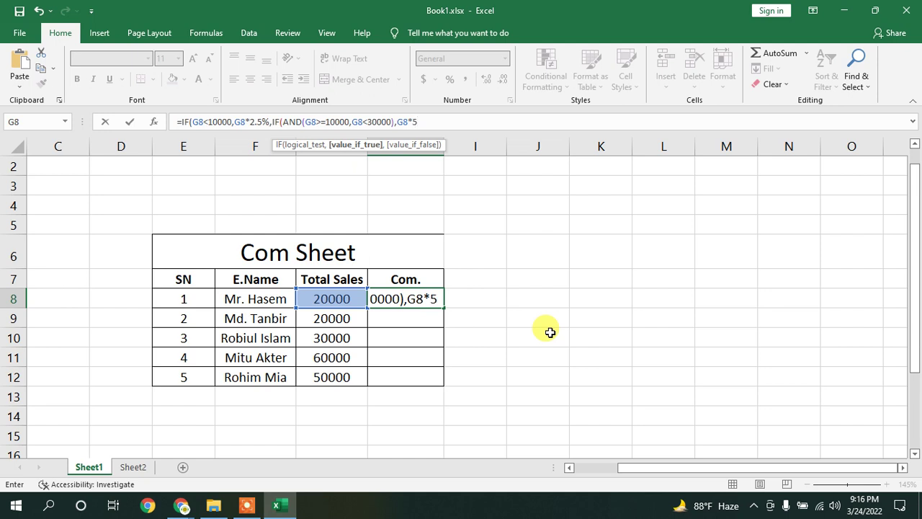
{"action": "type", "text": "%"}
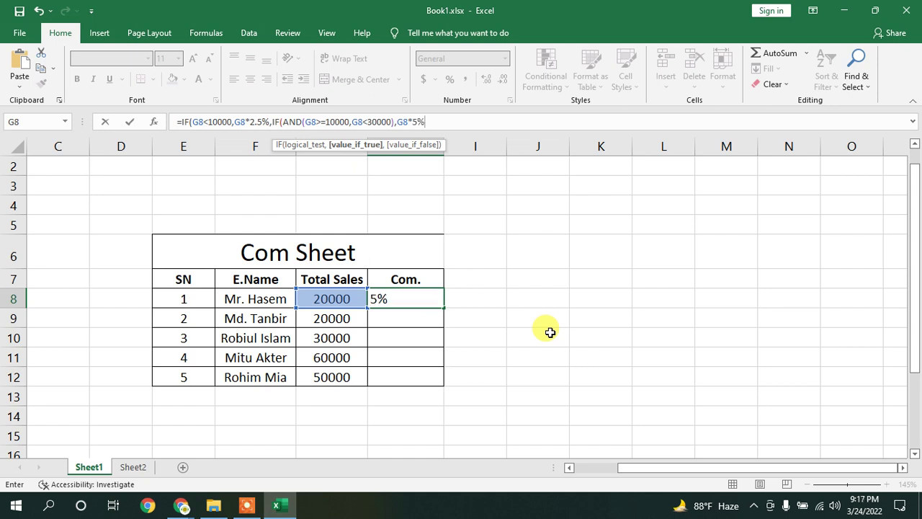
{"action": "type", "text": ","}
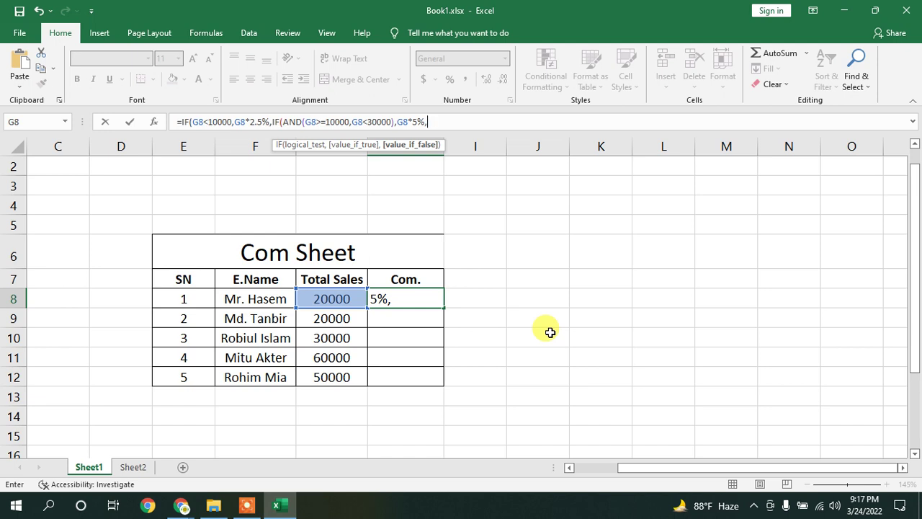
Nest a third IF with an AND test in the H8 formula, with G8>=30000 as the first condition
{"action": "type", "text": "if"}
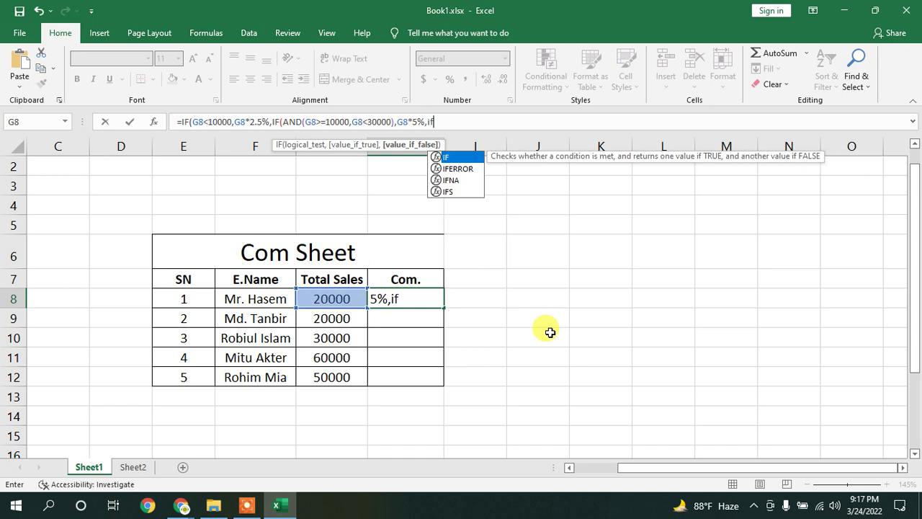
{"action": "key", "text": "Tab"}
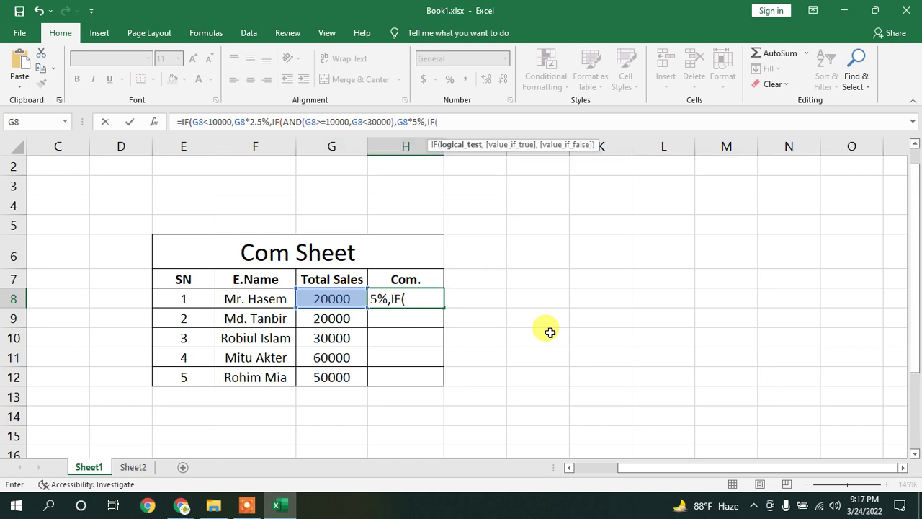
{"action": "type", "text": "and"}
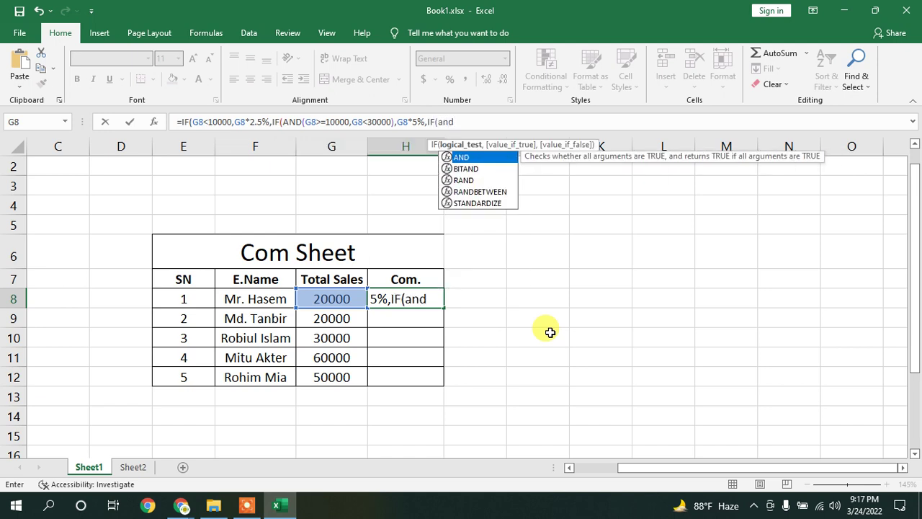
{"action": "key", "text": "Tab"}
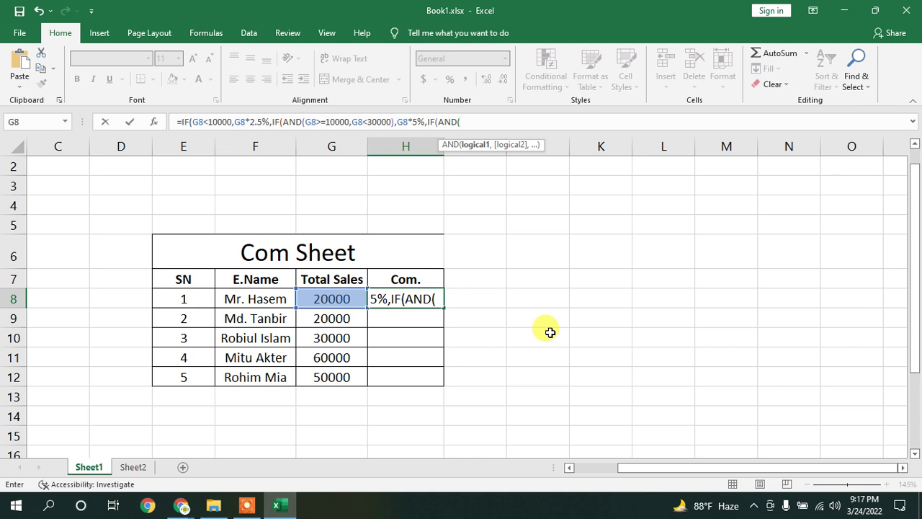
{"action": "left_click", "coordinate": [327, 299]}
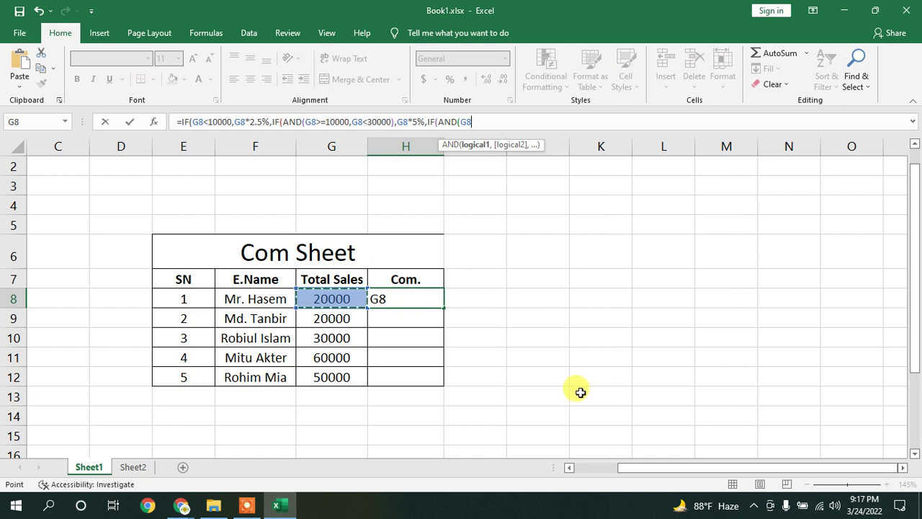
{"action": "type", "text": ">="}
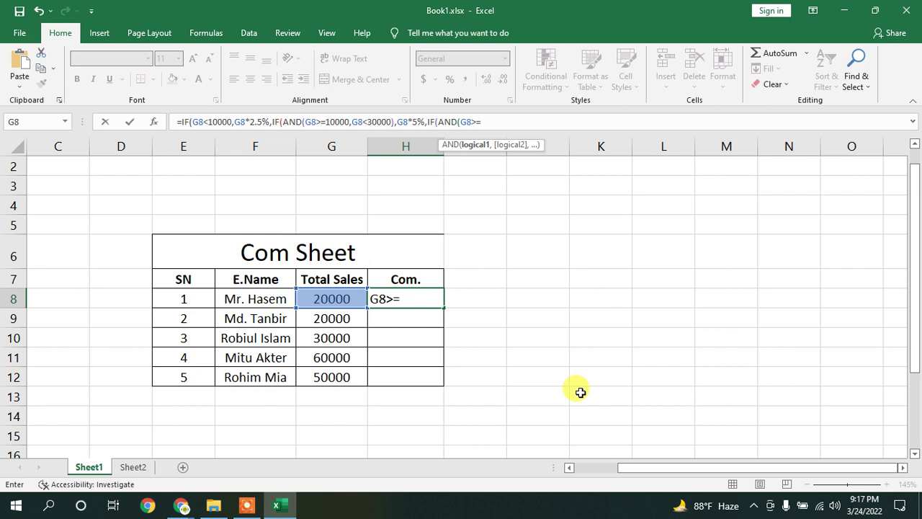
{"action": "type", "text": "30000,"}
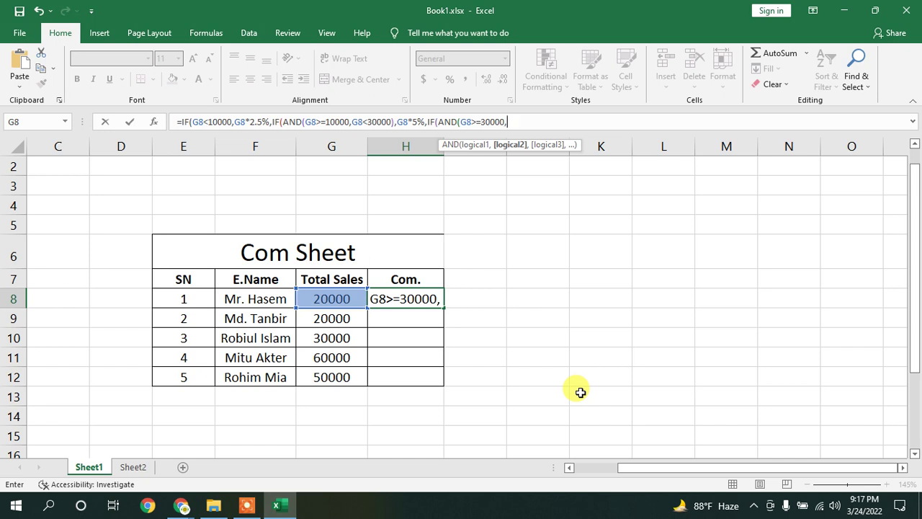
Add G8<50000 as the second condition and close the AND test of the third IF
{"action": "type", "text": "5"}
{"action": "key", "text": "BackSpace"}
{"action": "left_click", "coordinate": [319, 303]}
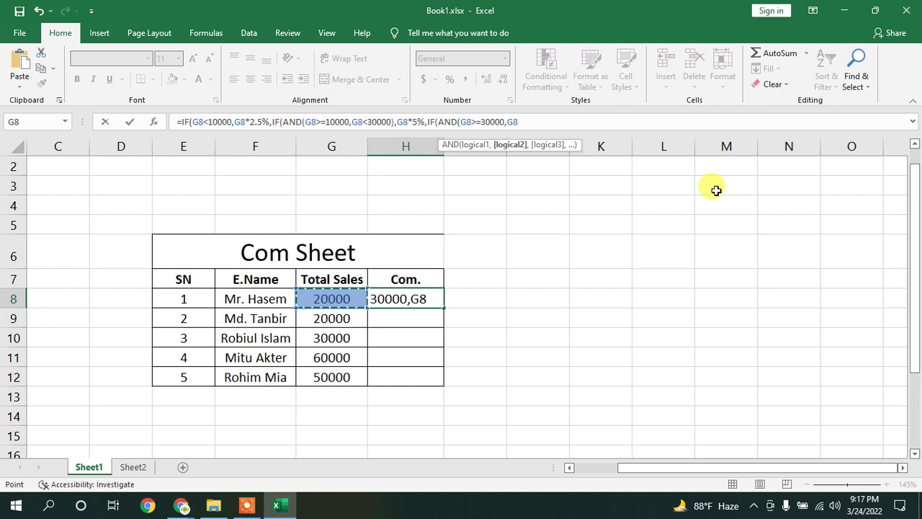
{"action": "type", "text": "<50000"}
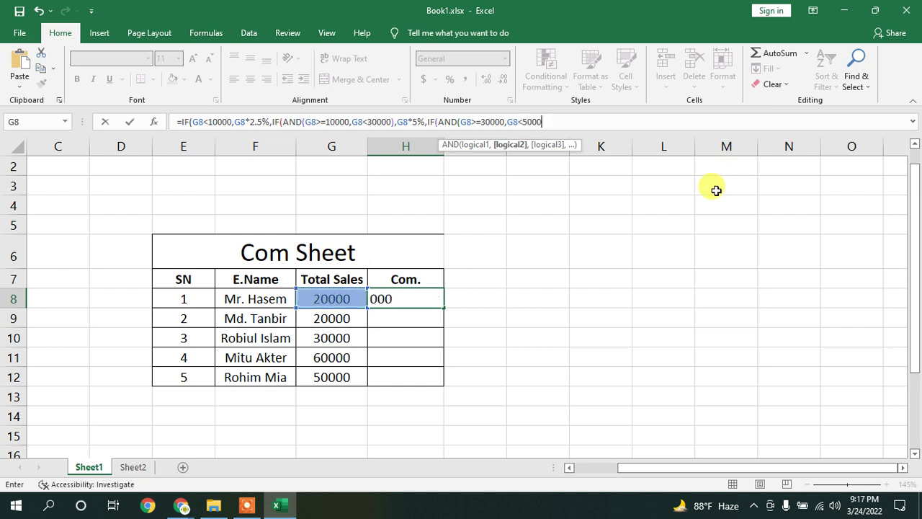
{"action": "type", "text": "),"}
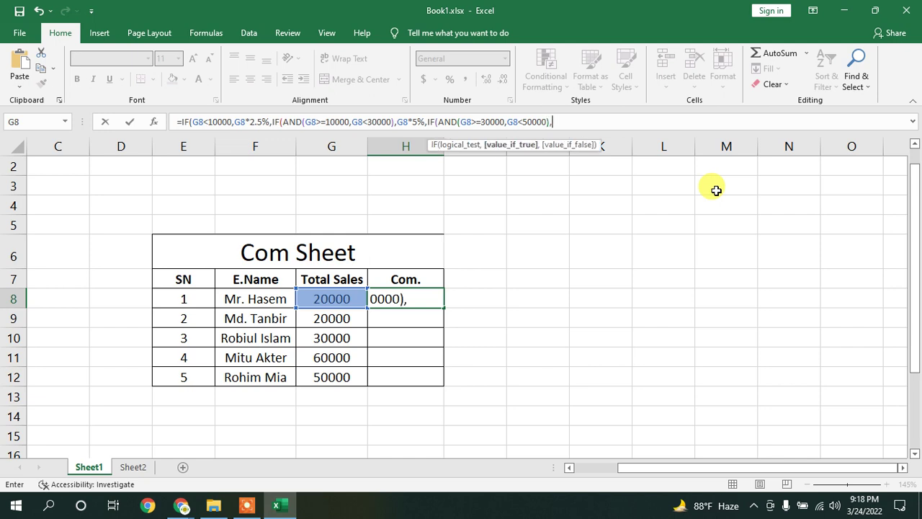
Enter G8*7% as the value-if-true argument of the third IF in the H8 formula
{"action": "left_click", "coordinate": [345, 299]}
{"action": "type", "text": "*7%"}
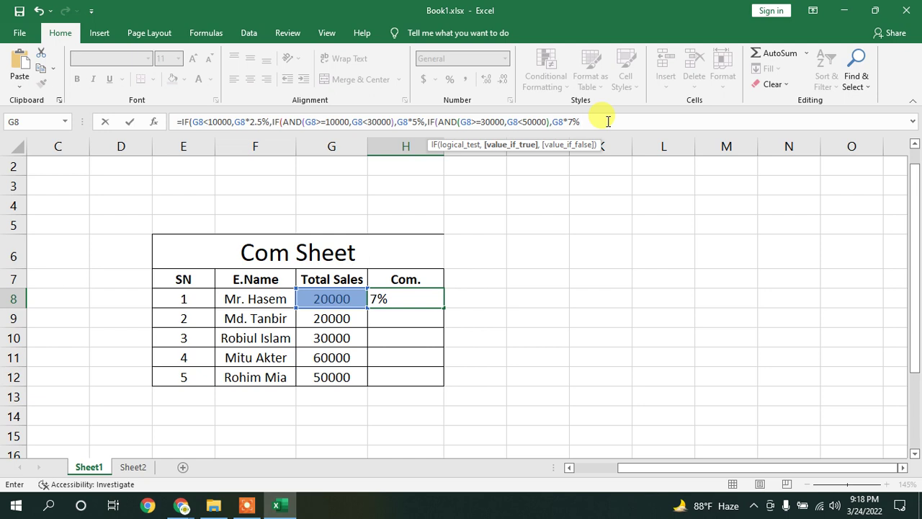
{"action": "type", "text": ","}
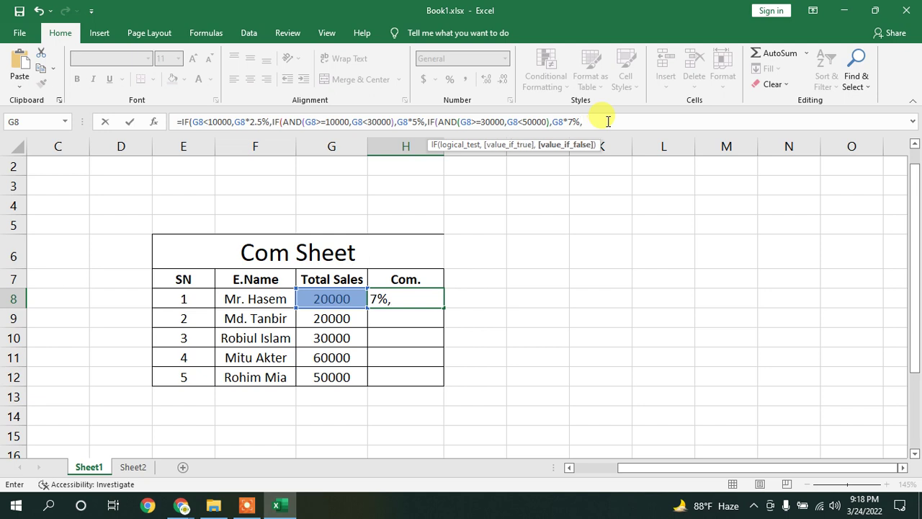
Nest a fourth IF as the third IF's value-if-false argument, with the logical test G8>=50000
{"action": "left_click", "coordinate": [320, 298]}
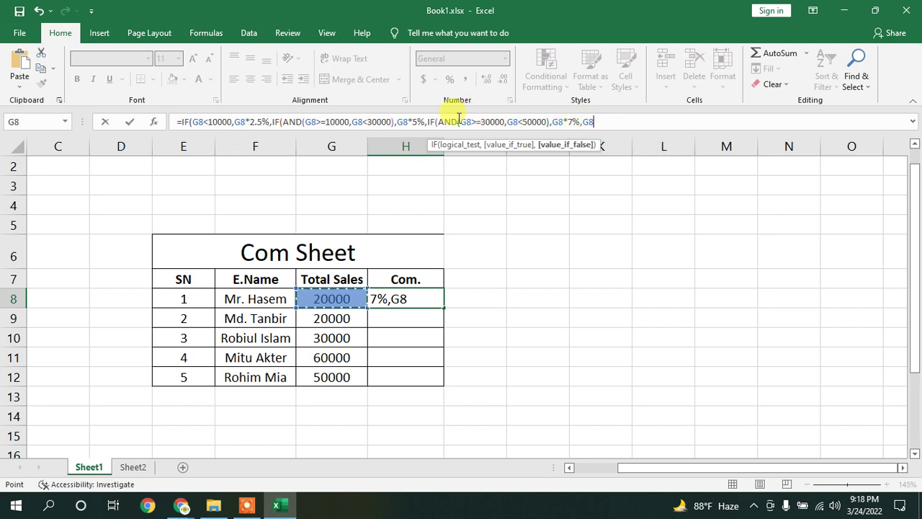
{"action": "left_click_drag", "start_coordinate": [593, 121], "coordinate": [583, 121]}
{"action": "type", "text": "if"}
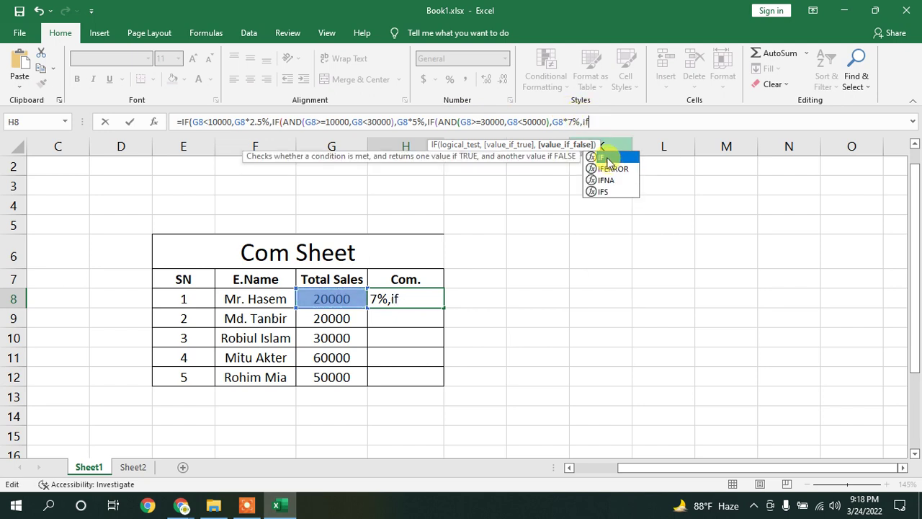
{"action": "double_click", "coordinate": [608, 161]}
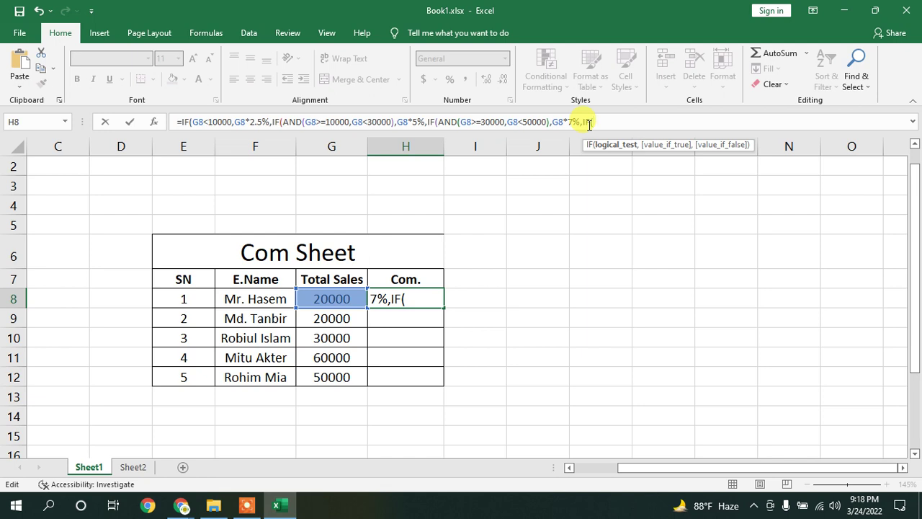
{"action": "left_click", "coordinate": [330, 299]}
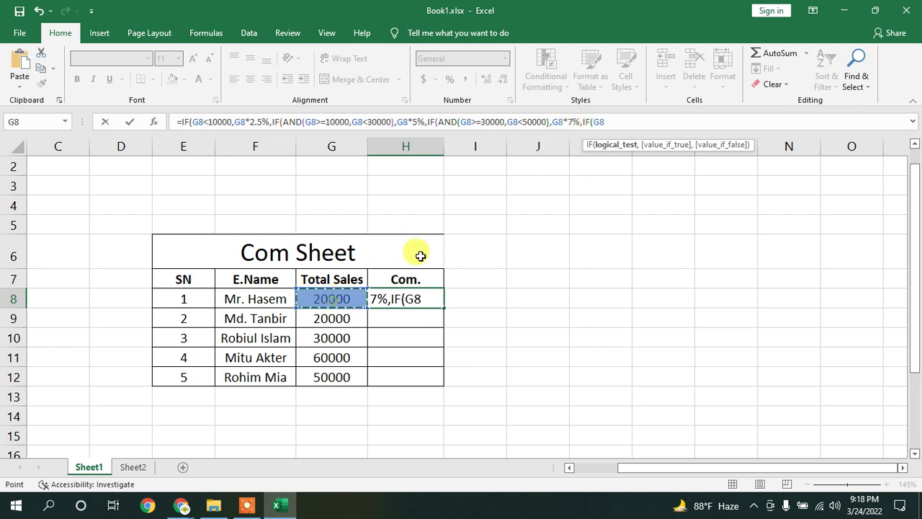
{"action": "type", "text": ">=50000"}
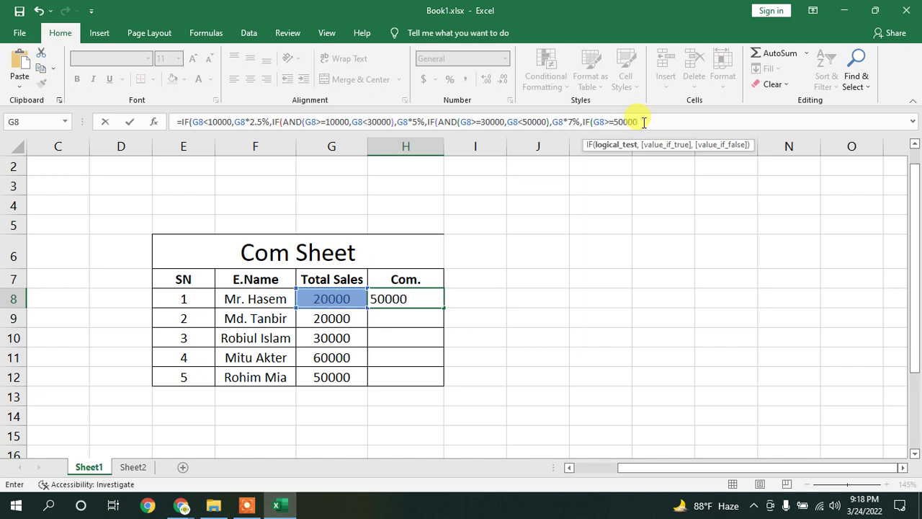
{"action": "type", "text": ","}
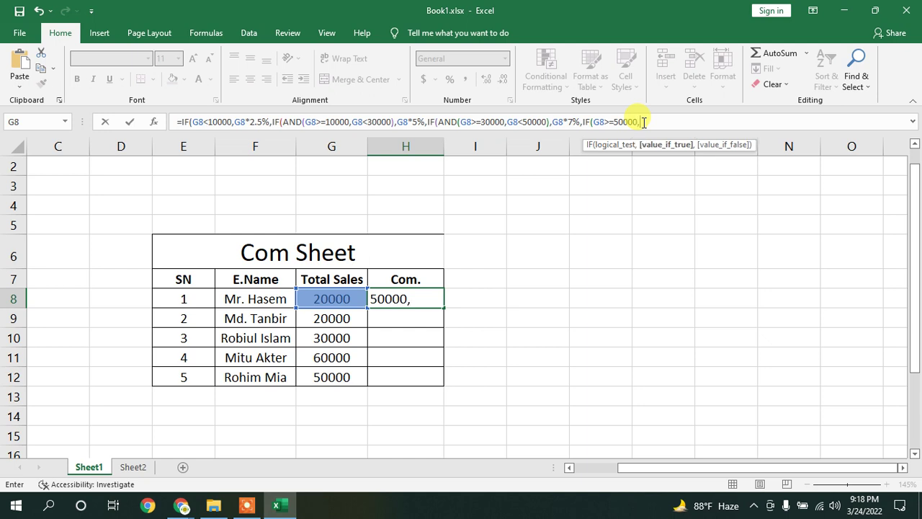
Enter G8*10% as the fourth IF's value-if-true, close all four IF functions and commit the H8 formula
{"action": "left_click", "coordinate": [341, 298]}
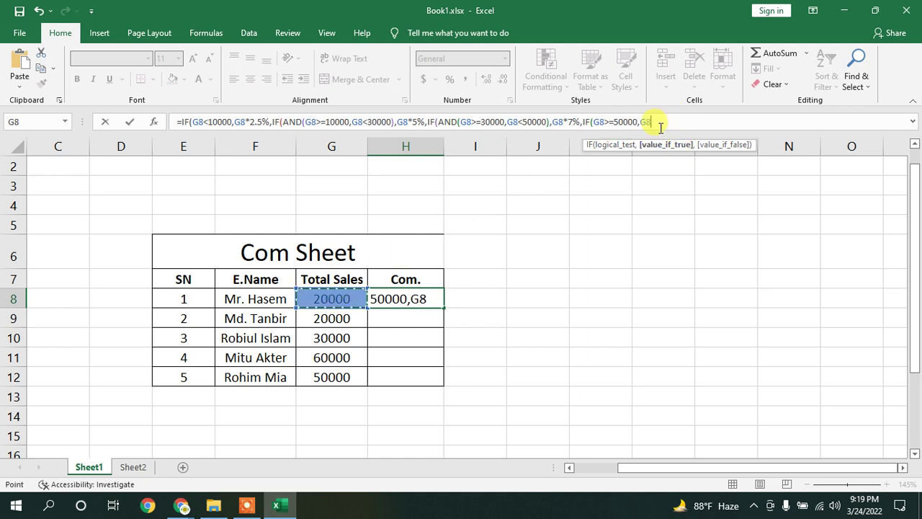
{"action": "type", "text": "*10"}
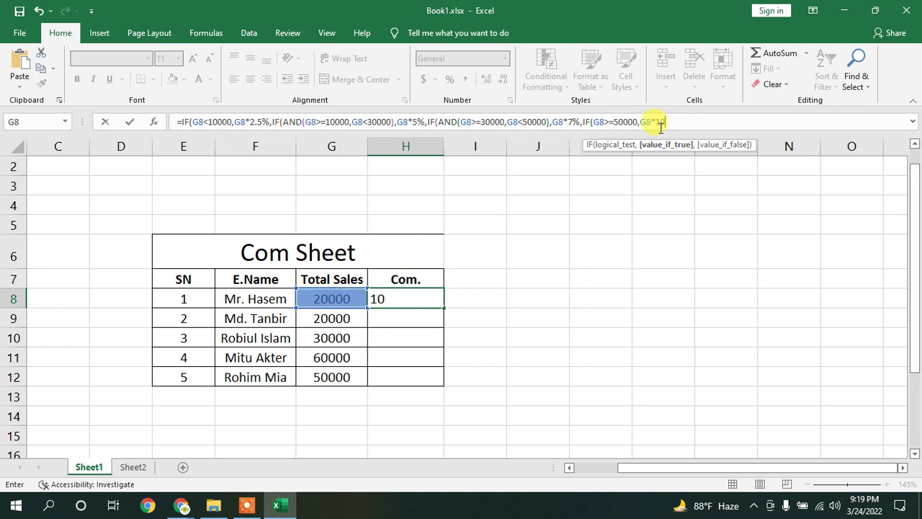
{"action": "type", "text": "%))"}
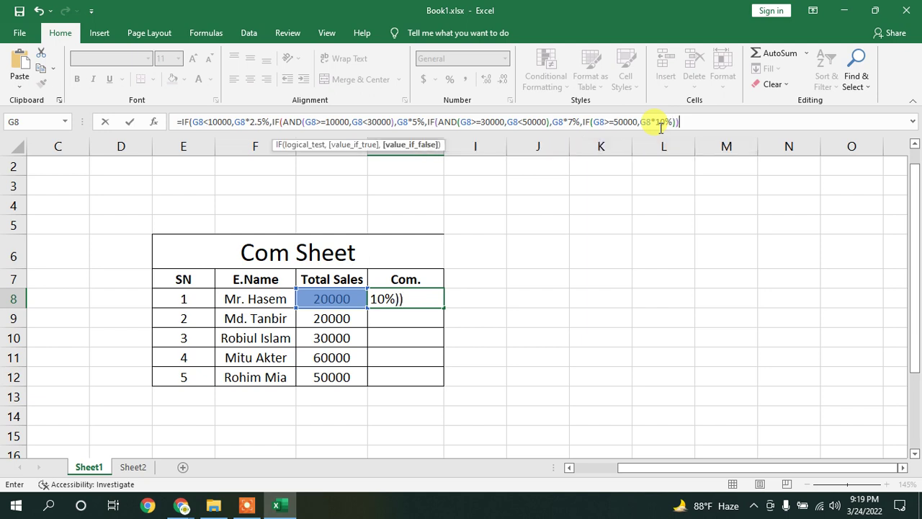
{"action": "type", "text": "))"}
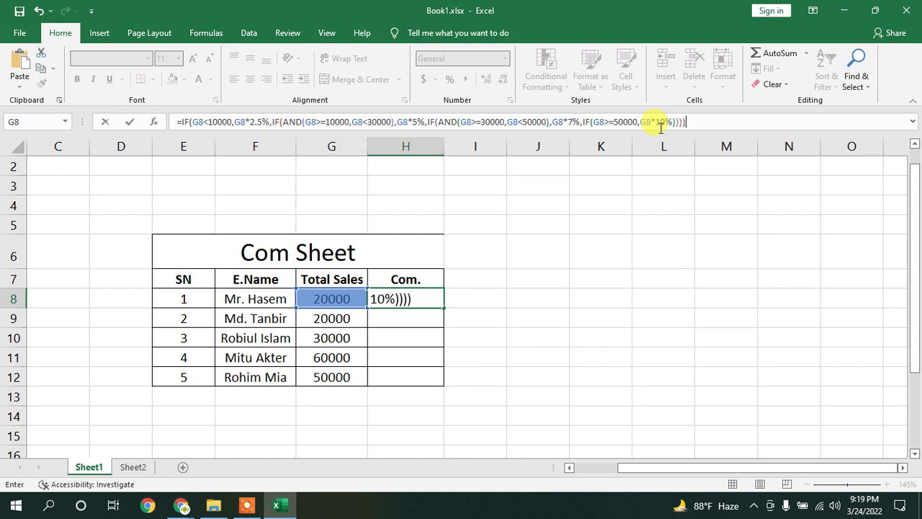
{"action": "key", "text": "Return"}
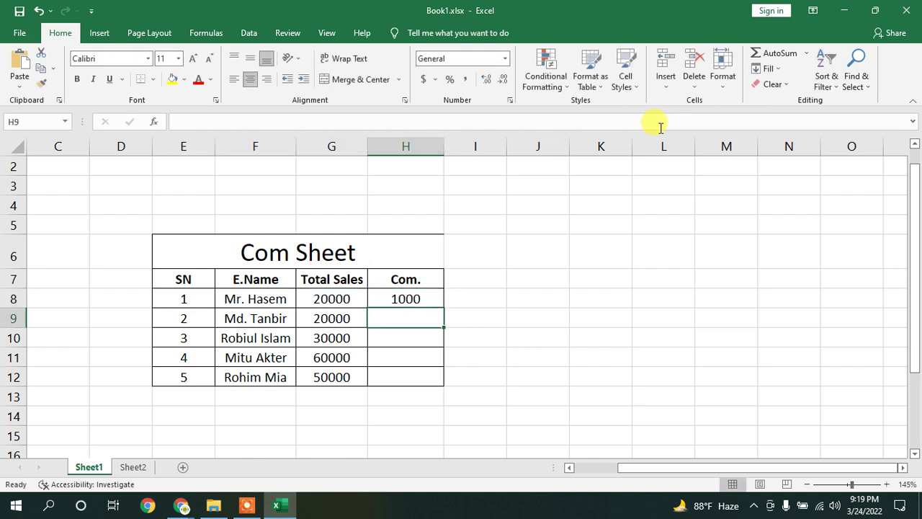
Fill the H8 commission formula down to H12 for the remaining employees
{"action": "left_click", "coordinate": [412, 297]}
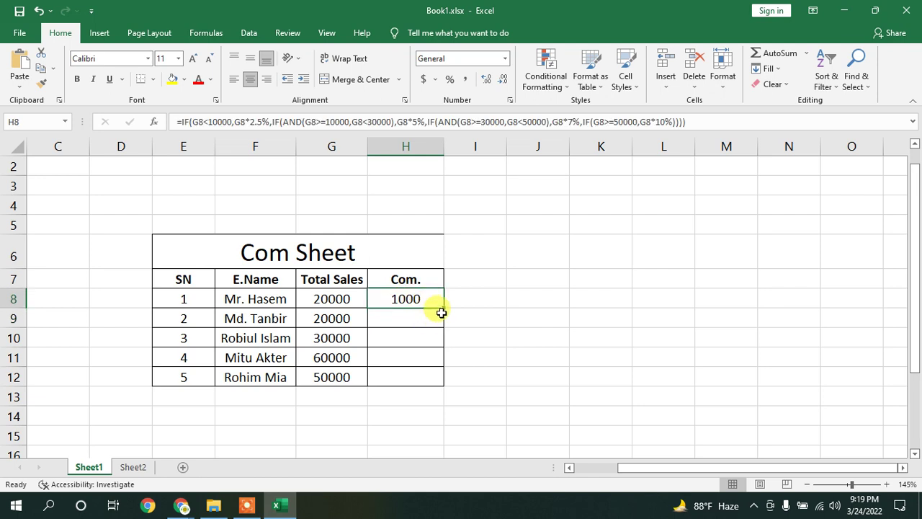
{"action": "double_click", "coordinate": [445, 309]}
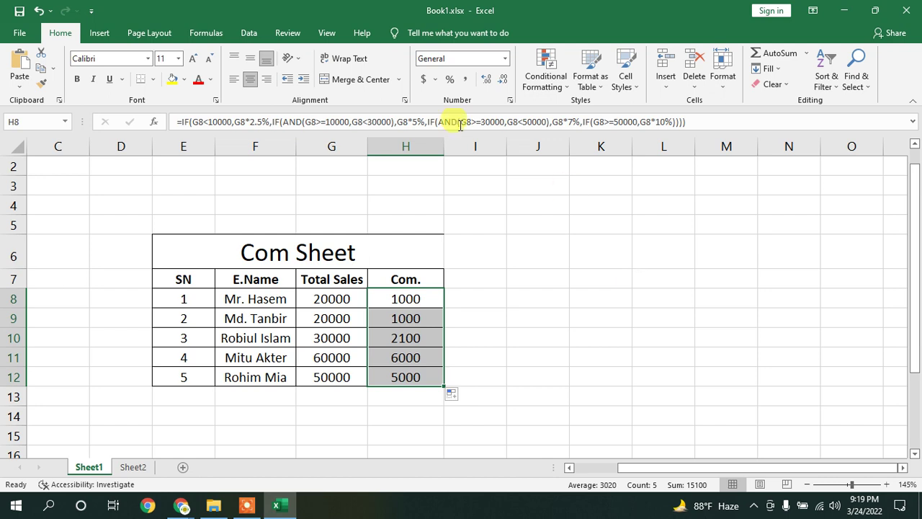
Test the commission formula by entering total sales of 10000 and 9000 in cell G11
{"action": "left_click", "coordinate": [337, 356]}
{"action": "type", "text": "10000"}
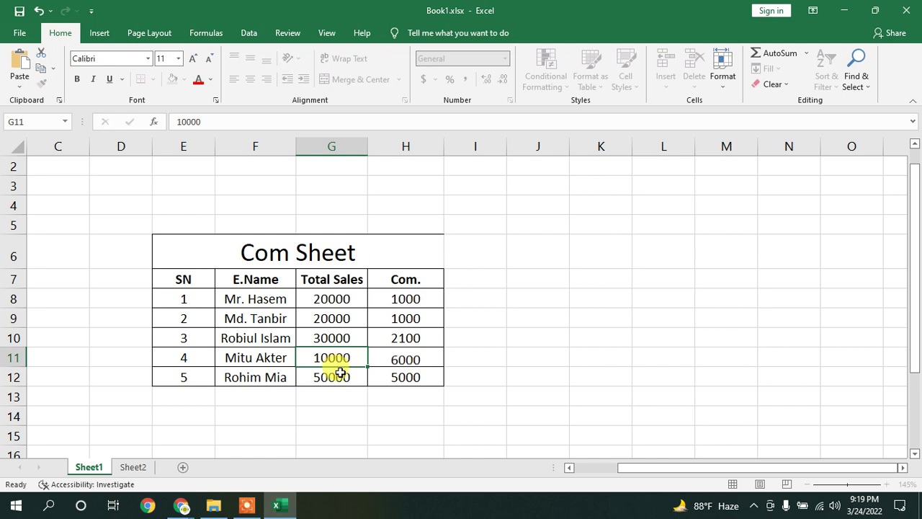
{"action": "key", "text": "Return"}
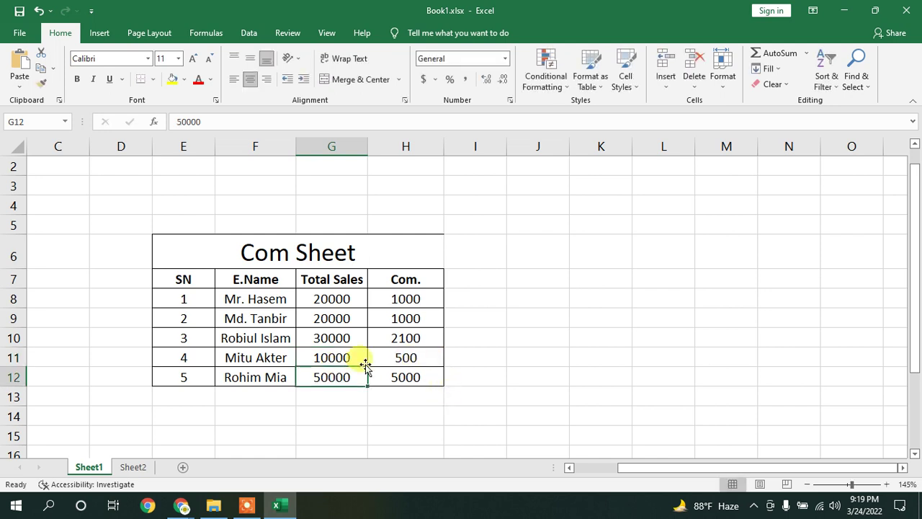
{"action": "left_click", "coordinate": [330, 352]}
{"action": "type", "text": "9000"}
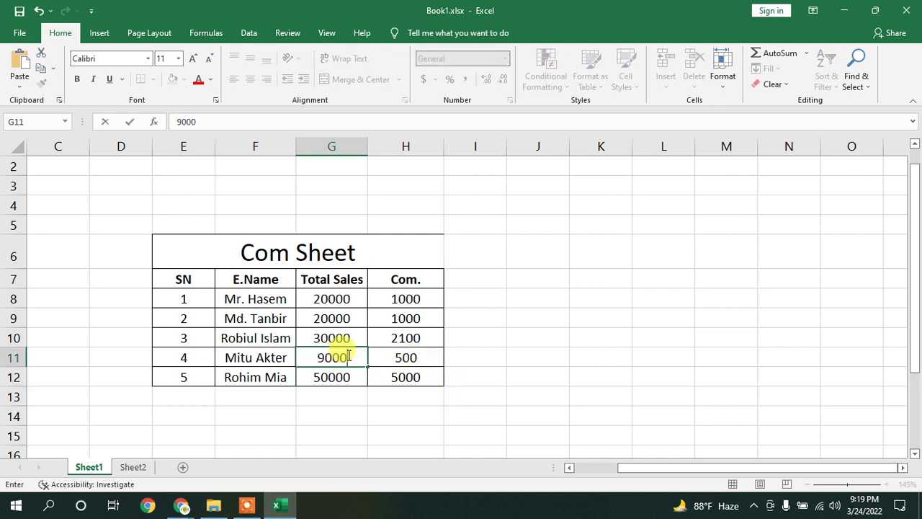
{"action": "key", "text": "Return"}
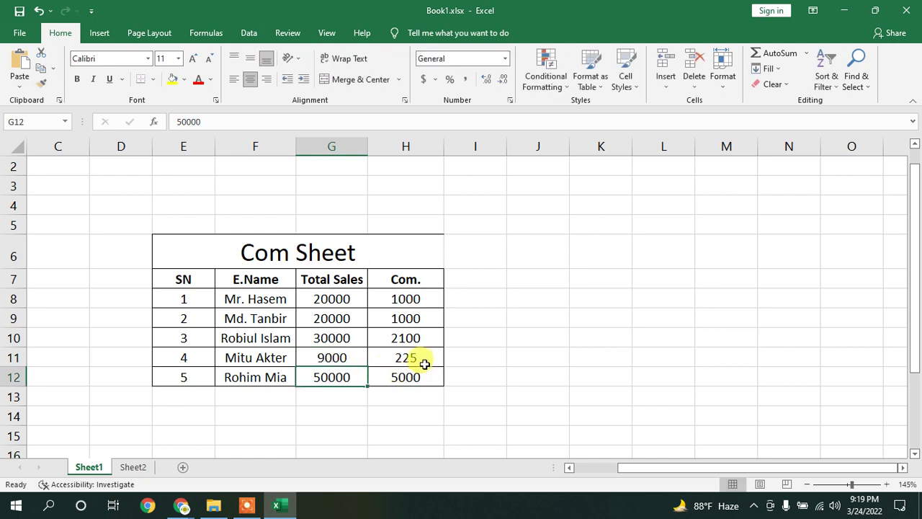
Set the total sales in cell G11 to 70000
{"action": "left_click", "coordinate": [336, 353]}
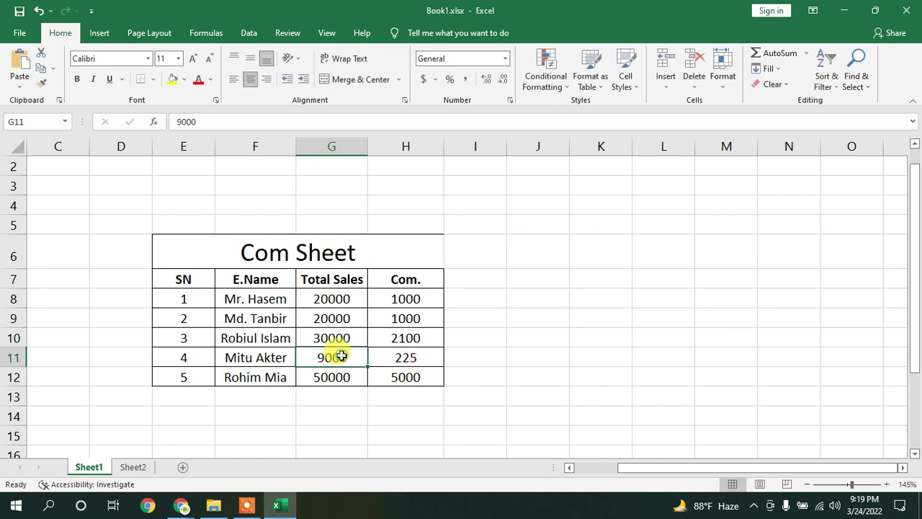
{"action": "type", "text": "70000"}
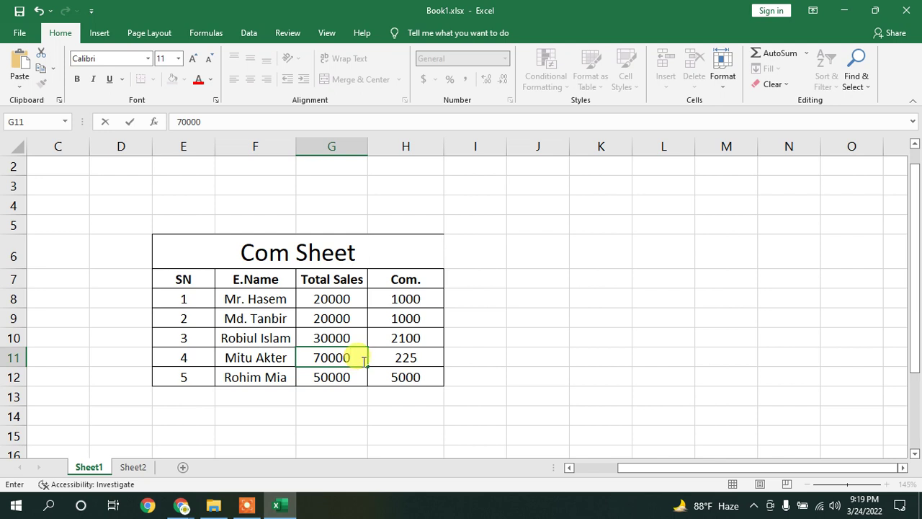
{"action": "key", "text": "Return"}
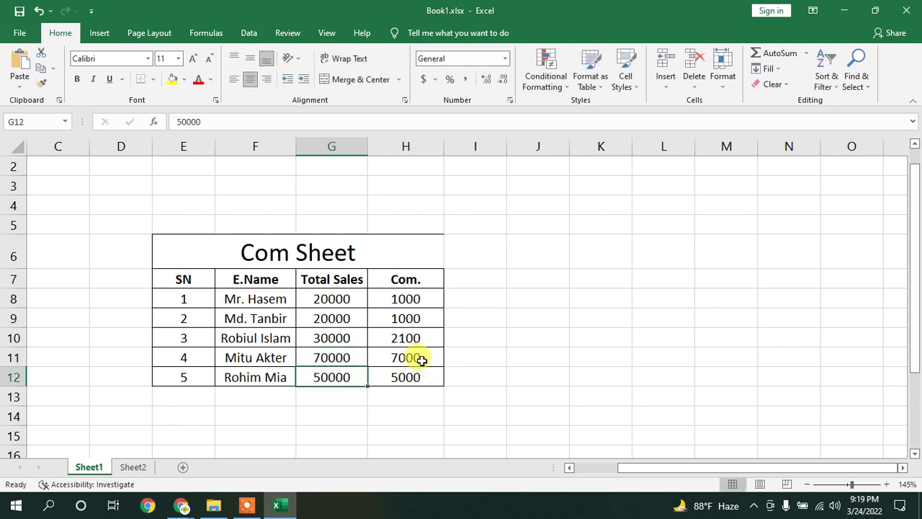
Examine the conditions and commission rates of each nested IF and AND in the H8 formula without altering it
{"action": "left_click", "coordinate": [402, 299]}
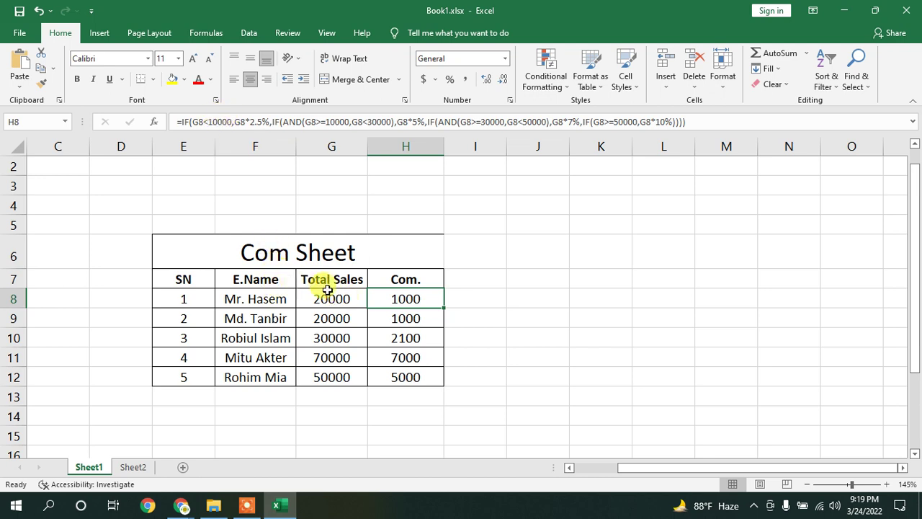
{"action": "left_click_drag", "start_coordinate": [209, 123], "coordinate": [232, 121]}
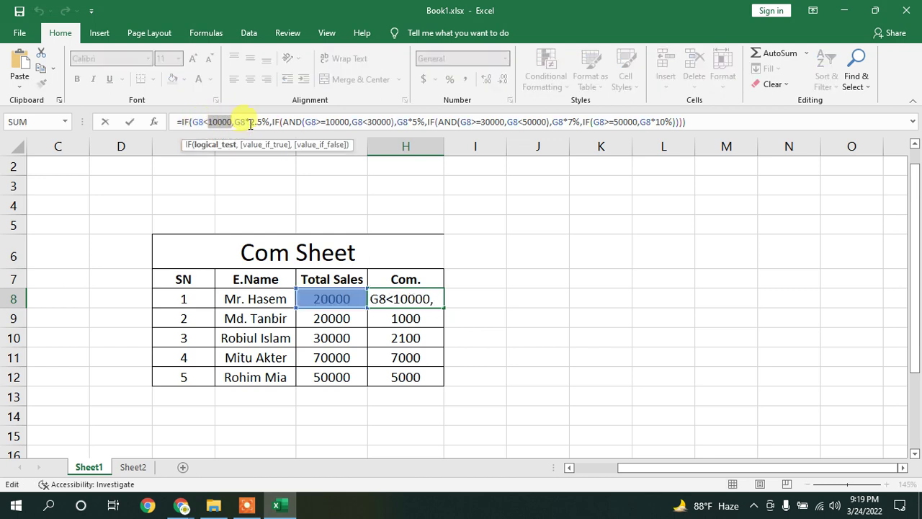
{"action": "mouse_move", "coordinate": [249, 121]}
{"action": "left_mouse_down"}
{"action": "mouse_move", "coordinate": [236, 120]}
{"action": "mouse_move", "coordinate": [250, 120]}
{"action": "left_mouse_up"}
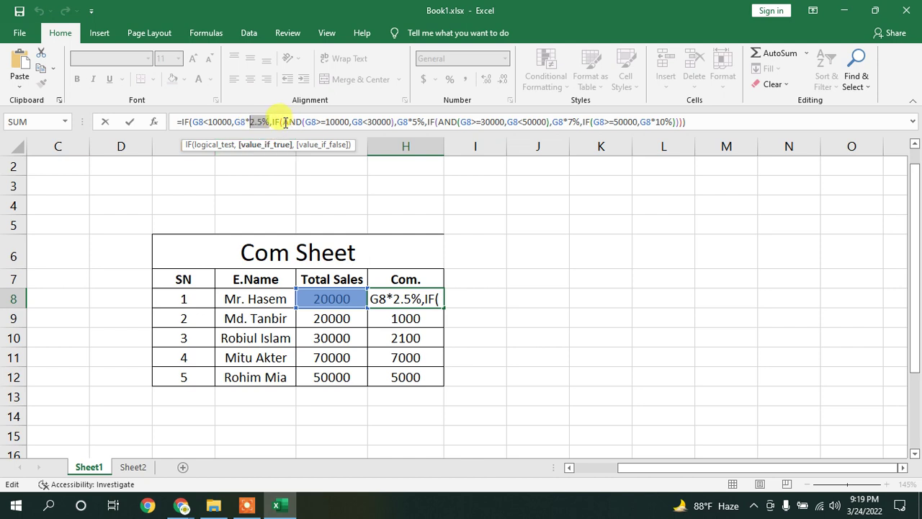
{"action": "left_click", "coordinate": [274, 122]}
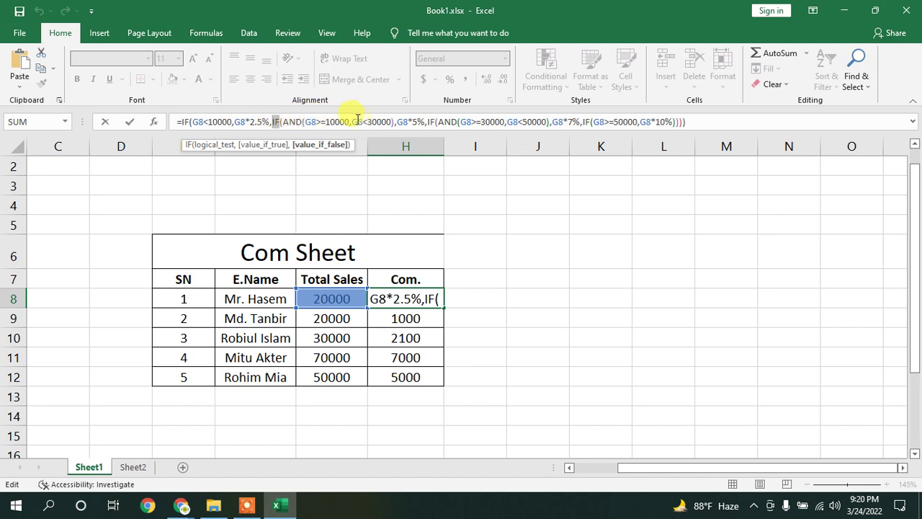
{"action": "left_click_drag", "start_coordinate": [354, 119], "coordinate": [392, 123]}
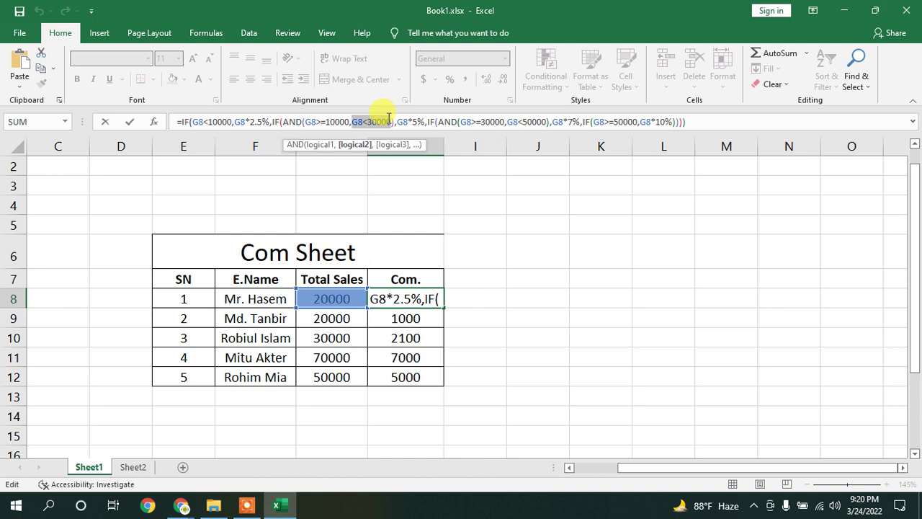
{"action": "left_click_drag", "start_coordinate": [303, 122], "coordinate": [283, 120]}
{"action": "left_click", "coordinate": [323, 123]}
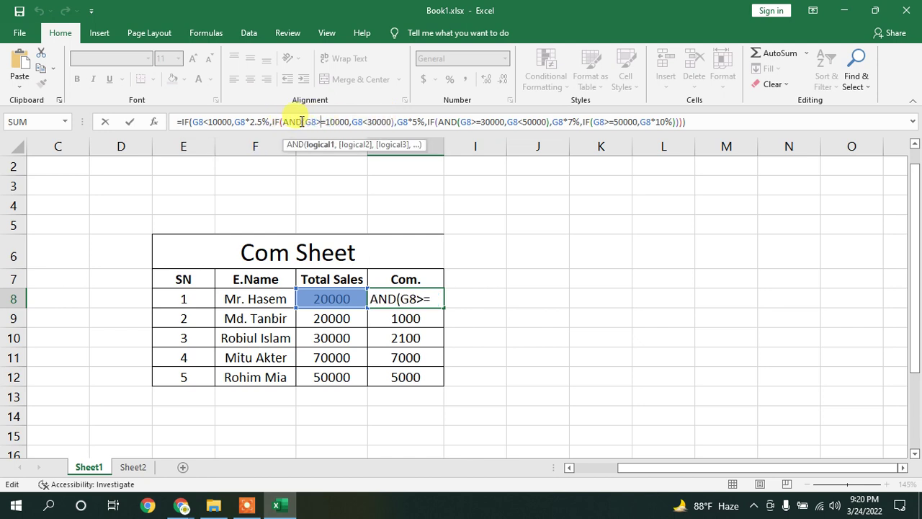
{"action": "left_click_drag", "start_coordinate": [283, 122], "coordinate": [427, 121]}
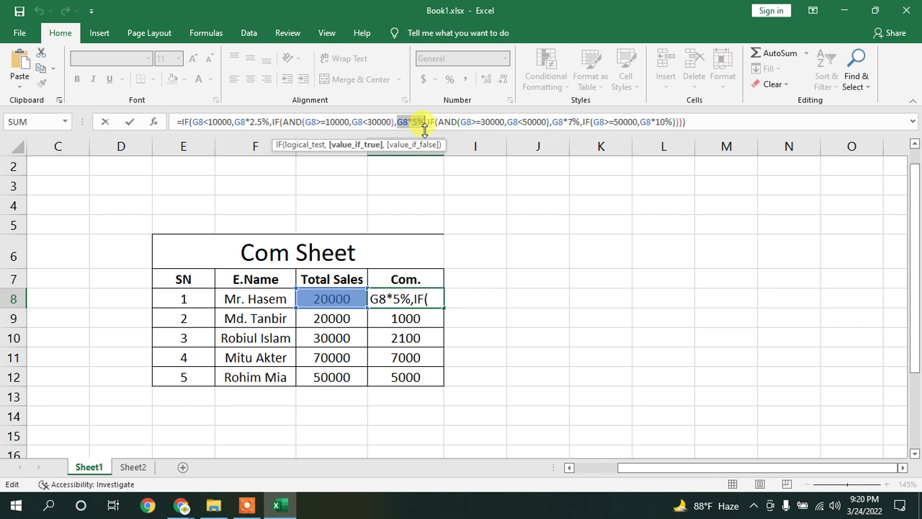
{"action": "left_click", "coordinate": [438, 124]}
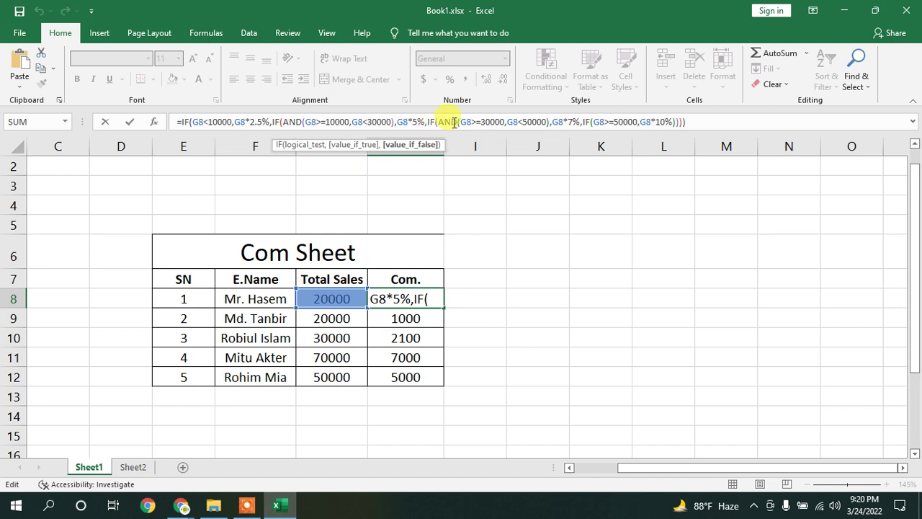
{"action": "left_click_drag", "start_coordinate": [504, 121], "coordinate": [462, 121]}
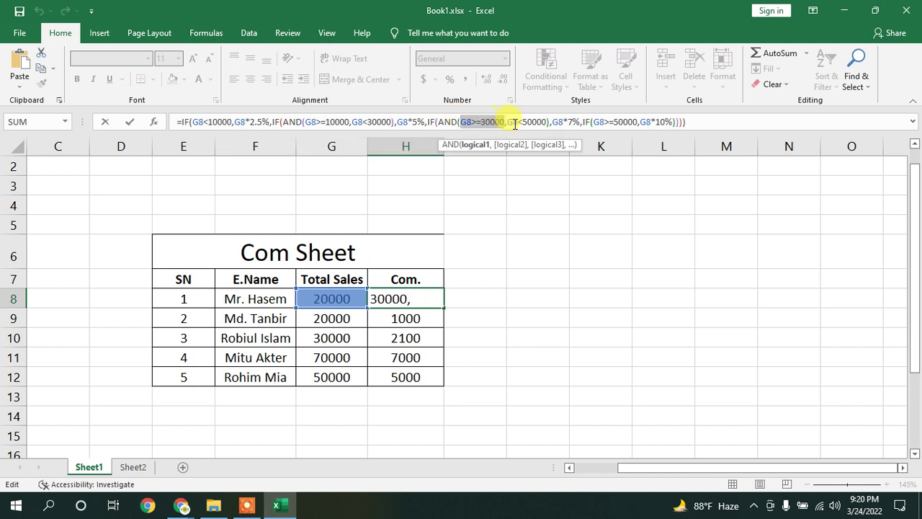
{"action": "left_click_drag", "start_coordinate": [517, 121], "coordinate": [547, 121]}
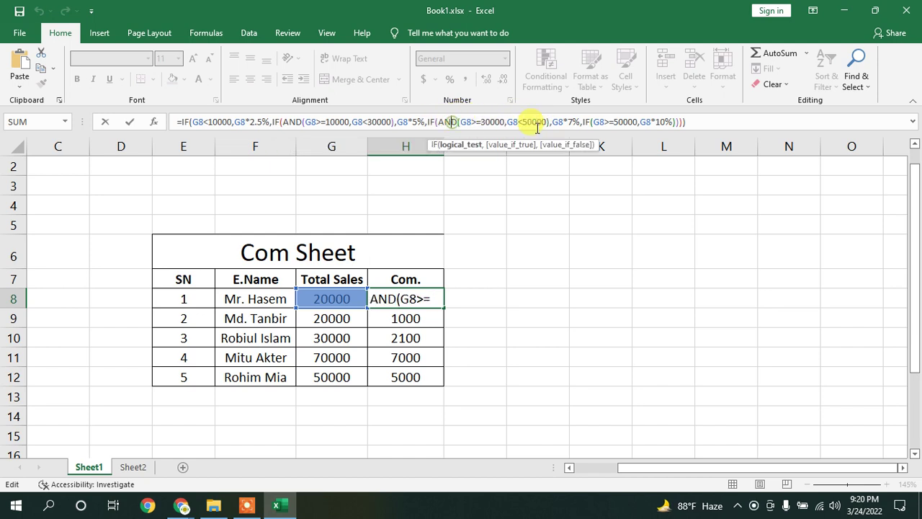
{"action": "left_click_drag", "start_coordinate": [552, 121], "coordinate": [616, 122]}
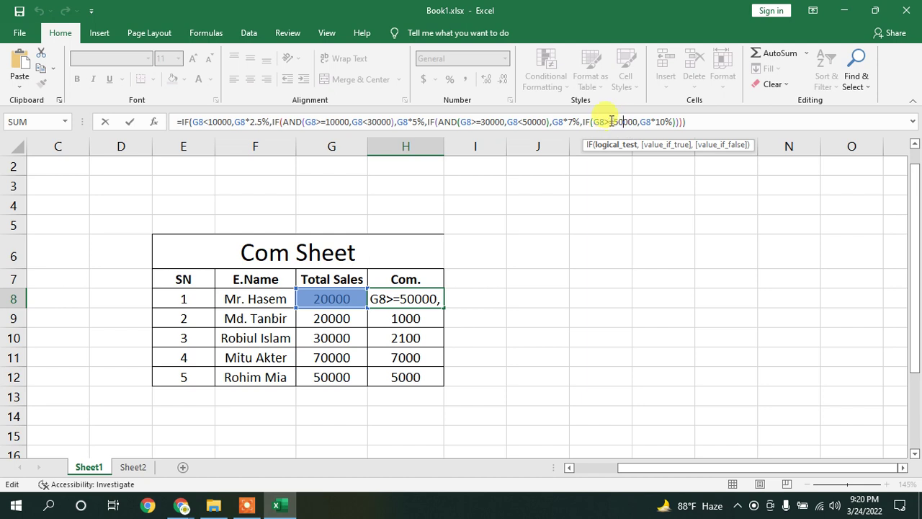
{"action": "left_click", "coordinate": [690, 121]}
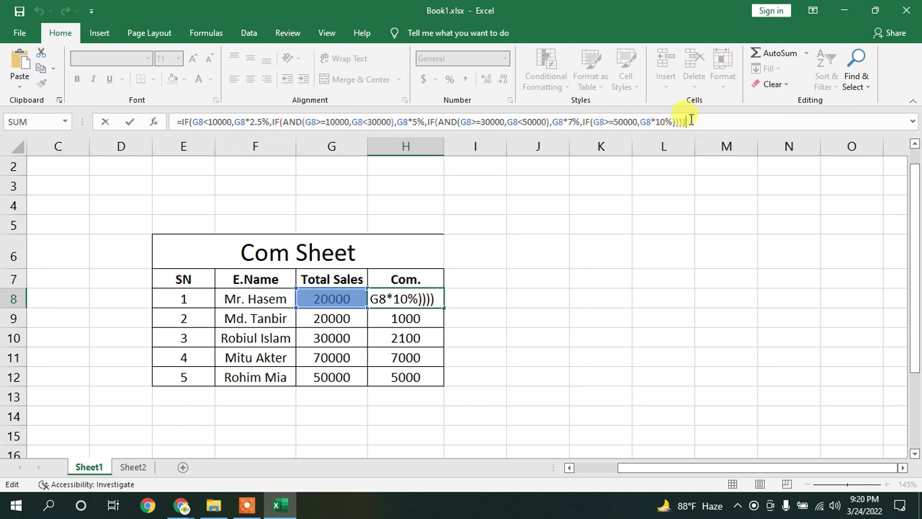
{"action": "key", "text": "Return"}
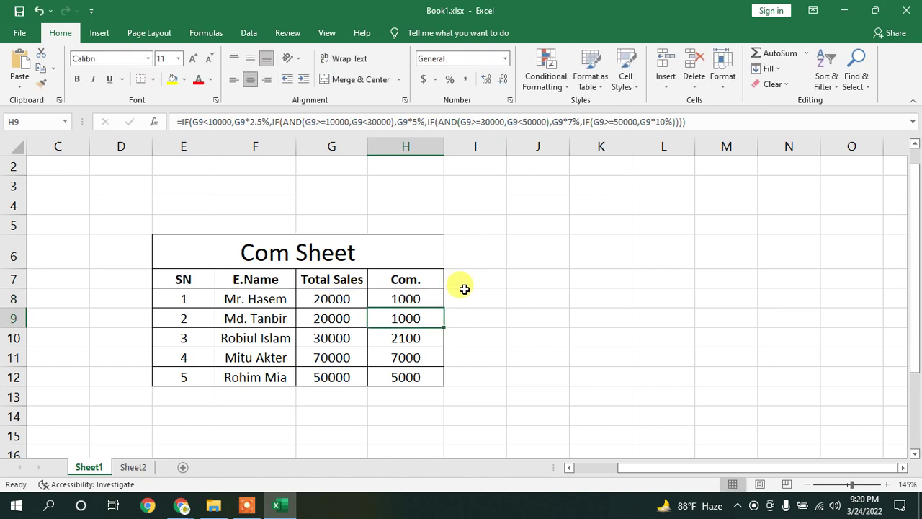
{"action": "left_click", "coordinate": [537, 287]}
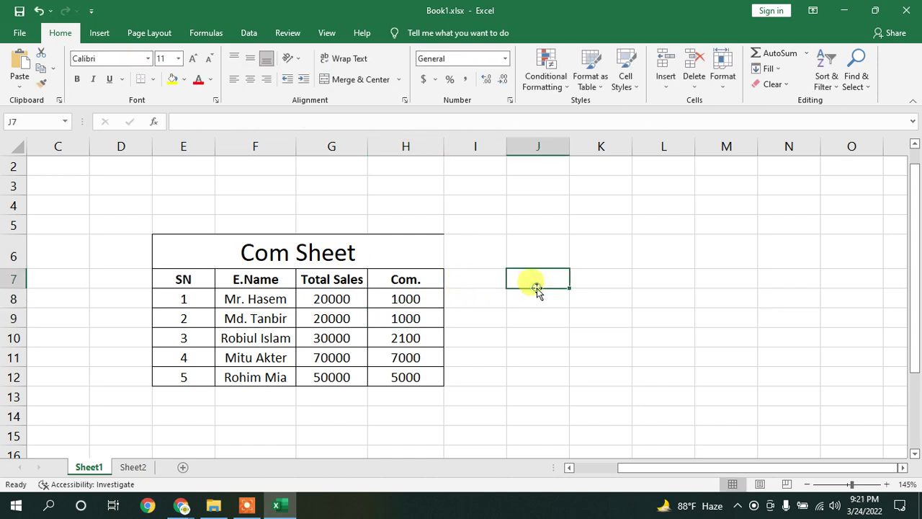
{"action": "left_click", "coordinate": [246, 505]}
{"action": "left_click", "coordinate": [482, 484]}
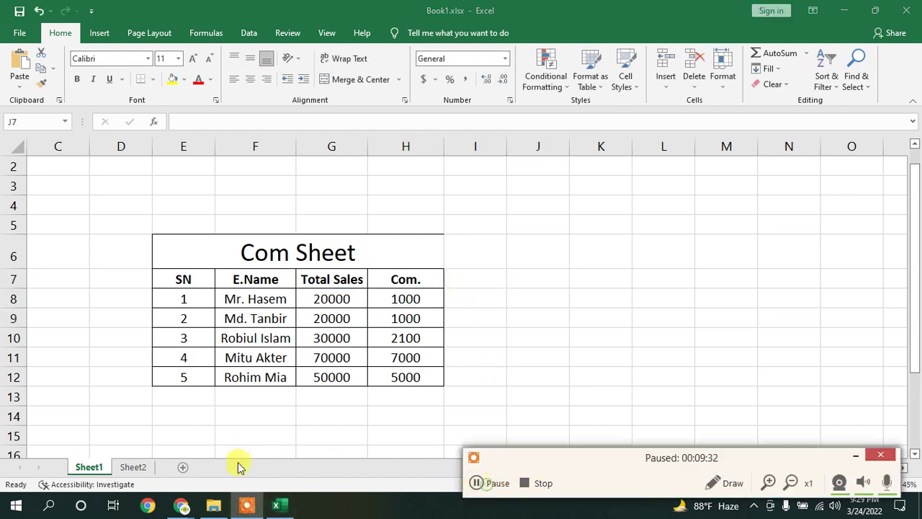
{"action": "left_click", "coordinate": [238, 505]}
{"action": "mouse_move", "coordinate": [183, 502]}
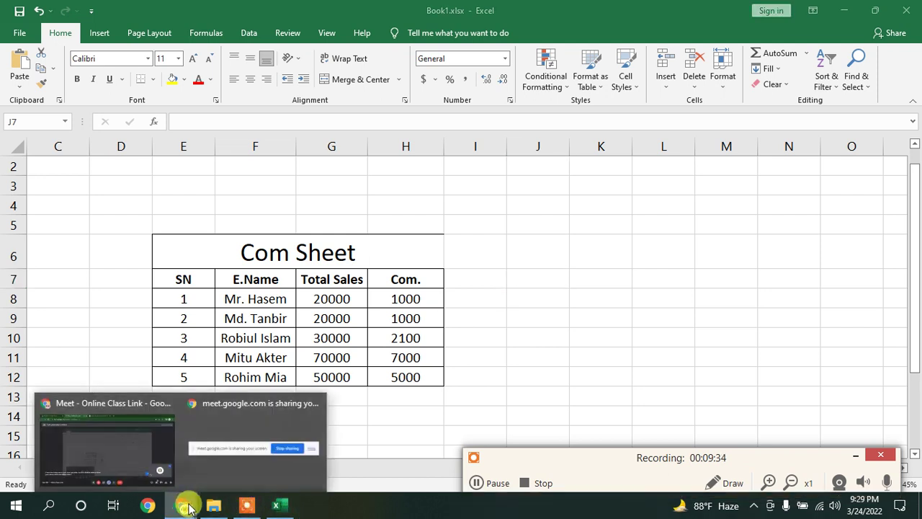
{"action": "left_click", "coordinate": [108, 461]}
{"action": "left_click", "coordinate": [856, 455]}
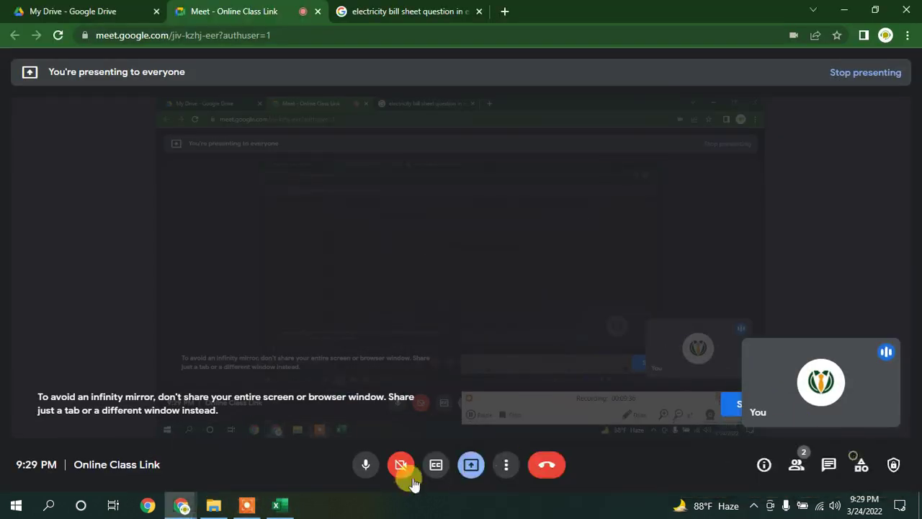
{"action": "left_click", "coordinate": [282, 504]}
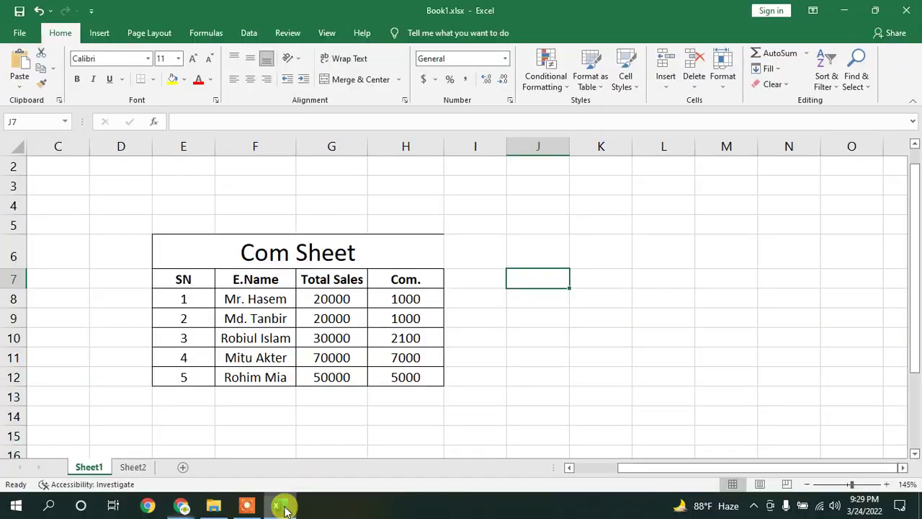
Insert a blank worksheet between Sheet1 and Sheet2, look through the sheets and return to Sheet1
{"action": "left_click", "coordinate": [552, 354]}
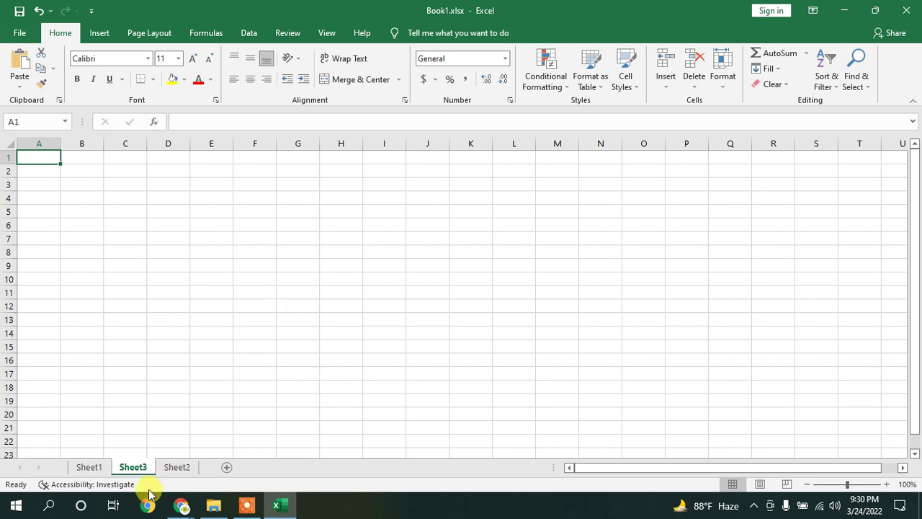
{"action": "left_click", "coordinate": [131, 466]}
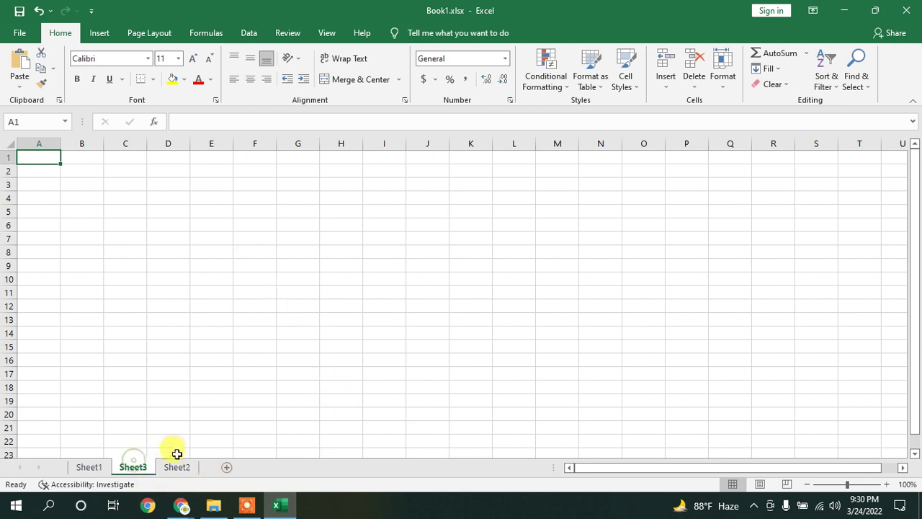
{"action": "left_click", "coordinate": [176, 466]}
{"action": "left_click", "coordinate": [92, 467]}
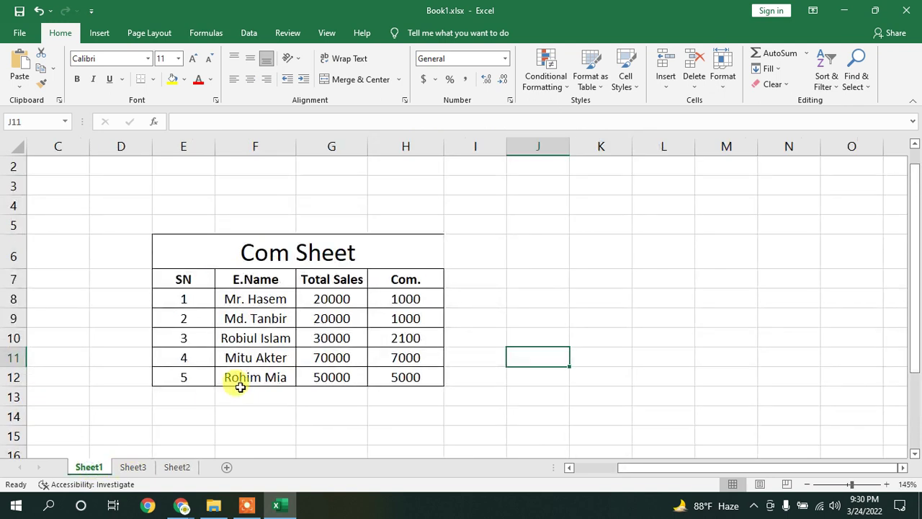
{"action": "scroll", "coordinate": [335, 364], "scroll_direction": "down", "scroll_amount": 1}
{"action": "scroll", "coordinate": [335, 366], "scroll_direction": "up", "scroll_amount": 1}
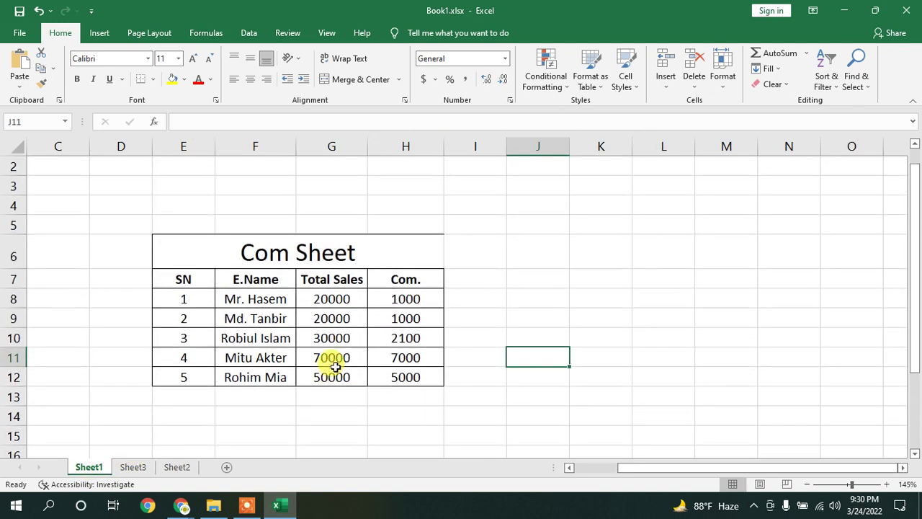
Clear the Total Sales and Com. entries in G8:H12, keeping the column headings
{"action": "left_click_drag", "start_coordinate": [317, 299], "coordinate": [399, 372]}
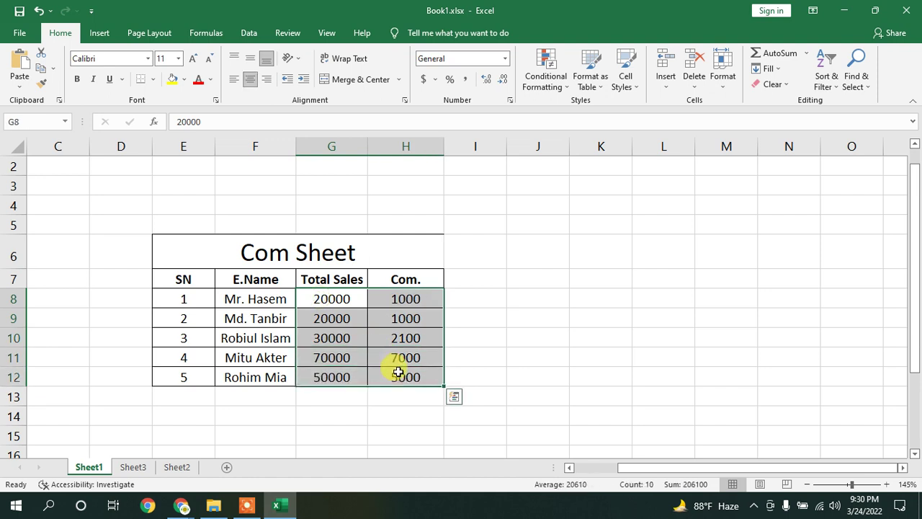
{"action": "key", "text": "Delete"}
{"action": "left_click", "coordinate": [615, 325]}
Replace the table title in merged cell E6 with "E.Bill"
{"action": "left_click", "coordinate": [337, 249]}
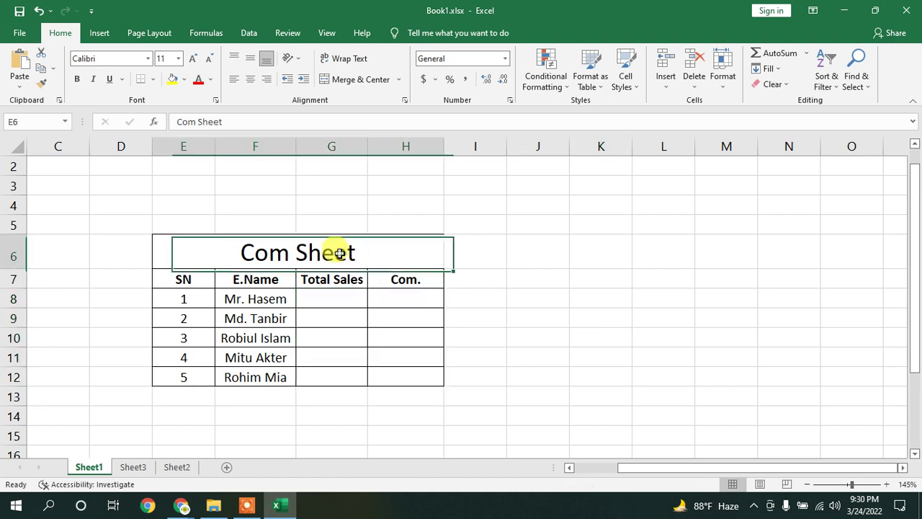
{"action": "type", "text": ".Bill"}
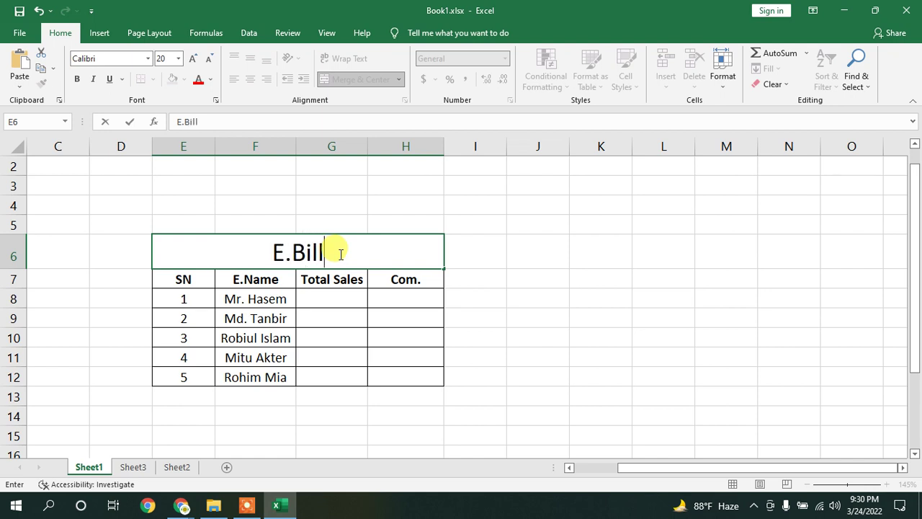
{"action": "left_click", "coordinate": [203, 280]}
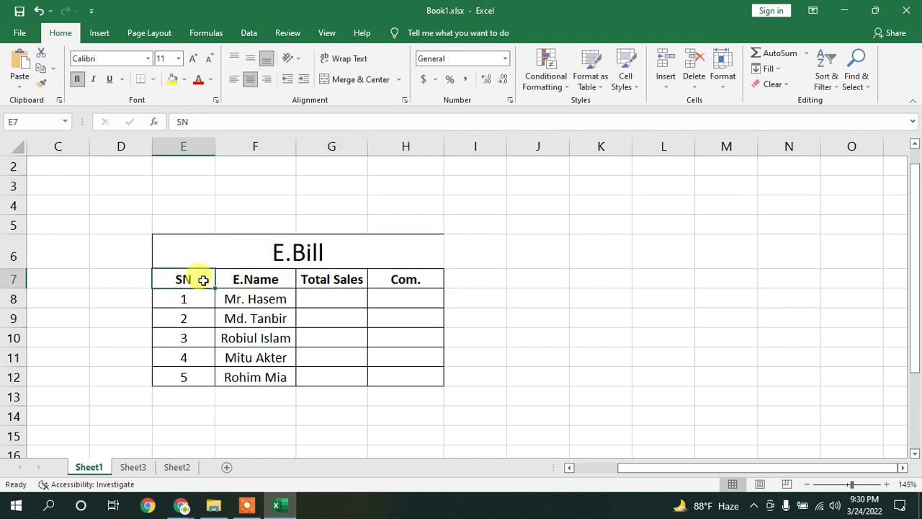
Rename the column heading in E7 to "MN" and the one in F7 to "C.Name"
{"action": "type", "text": "MN"}
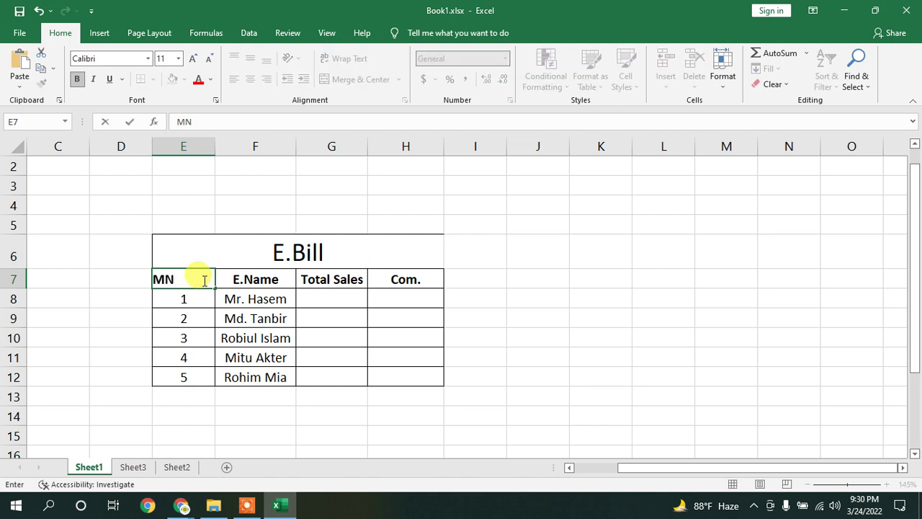
{"action": "left_click", "coordinate": [189, 303]}
{"action": "left_click", "coordinate": [190, 315]}
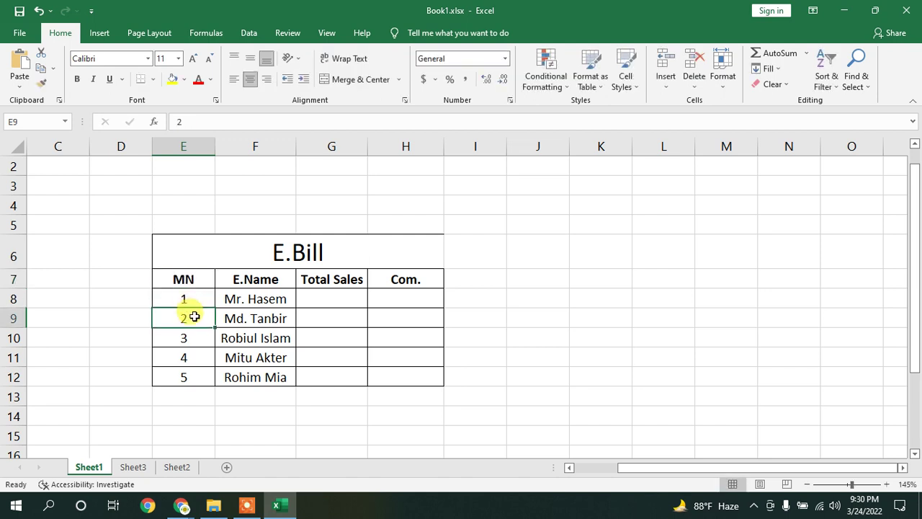
{"action": "left_click", "coordinate": [238, 299]}
{"action": "left_click", "coordinate": [237, 275]}
{"action": "double_click", "coordinate": [238, 276]}
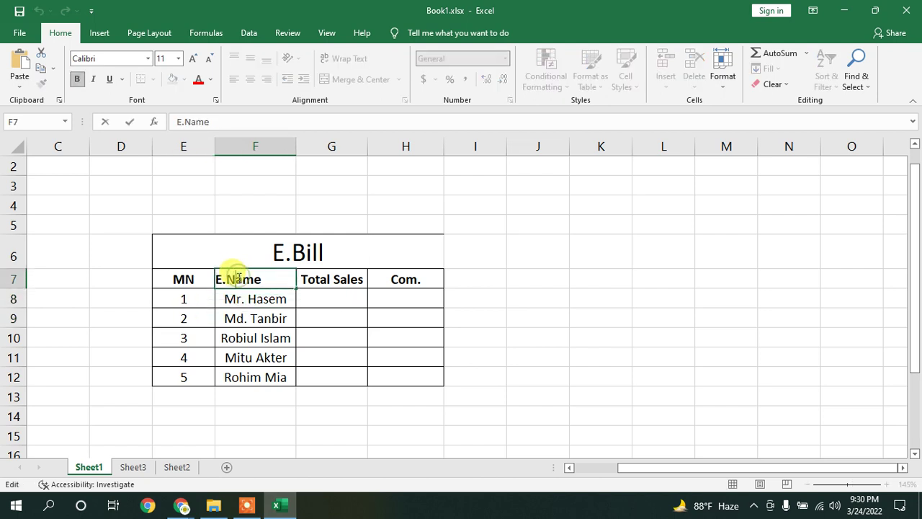
{"action": "left_click_drag", "start_coordinate": [224, 278], "coordinate": [209, 277]}
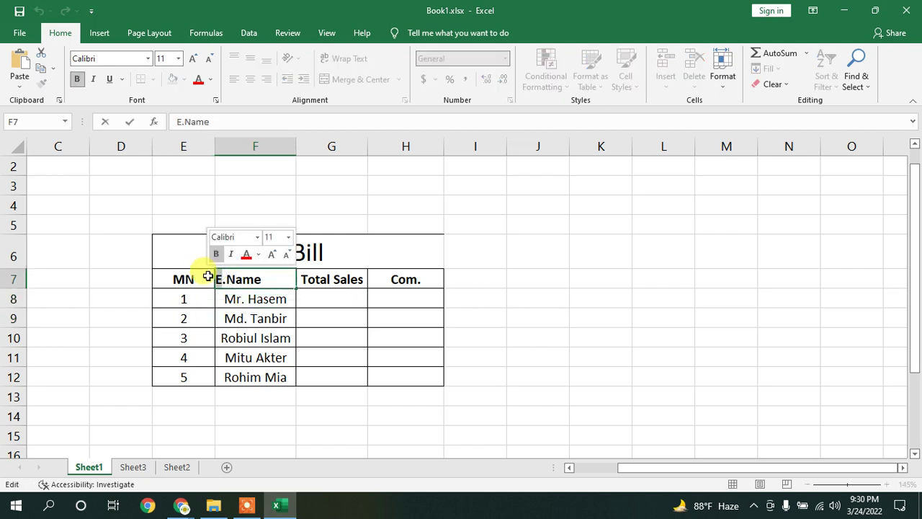
{"action": "type", "text": "C"}
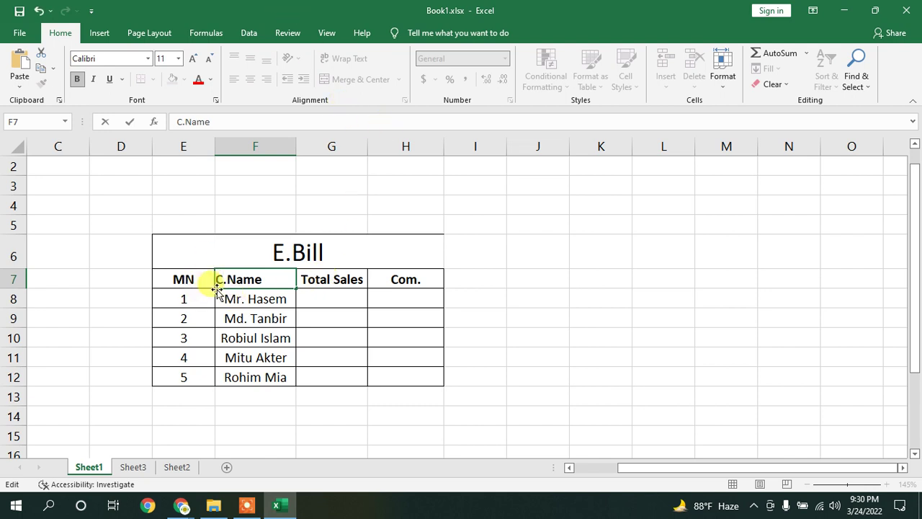
Enter 2345678 in E8 under MN and copy it down through E12
{"action": "left_click", "coordinate": [206, 299]}
{"action": "type", "text": "2"}
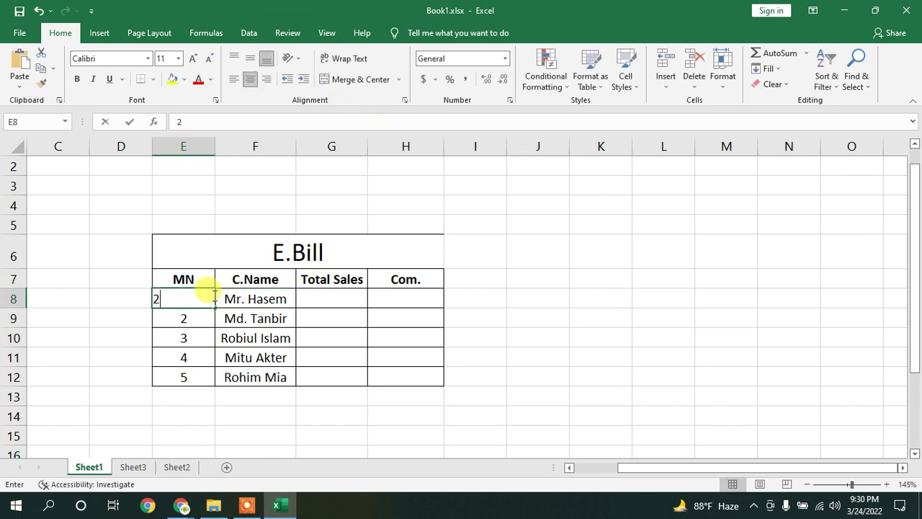
{"action": "type", "text": "345678"}
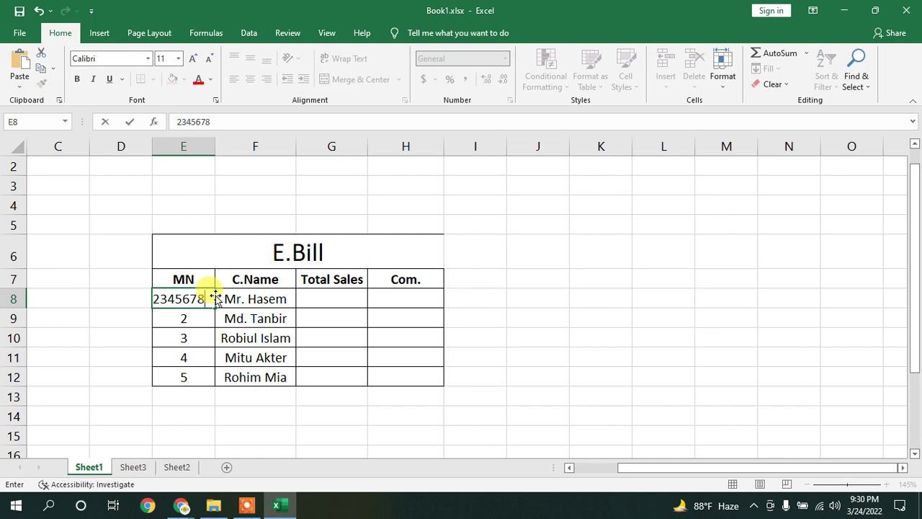
{"action": "left_click", "coordinate": [204, 300]}
{"action": "left_click_drag", "start_coordinate": [214, 307], "coordinate": [192, 377]}
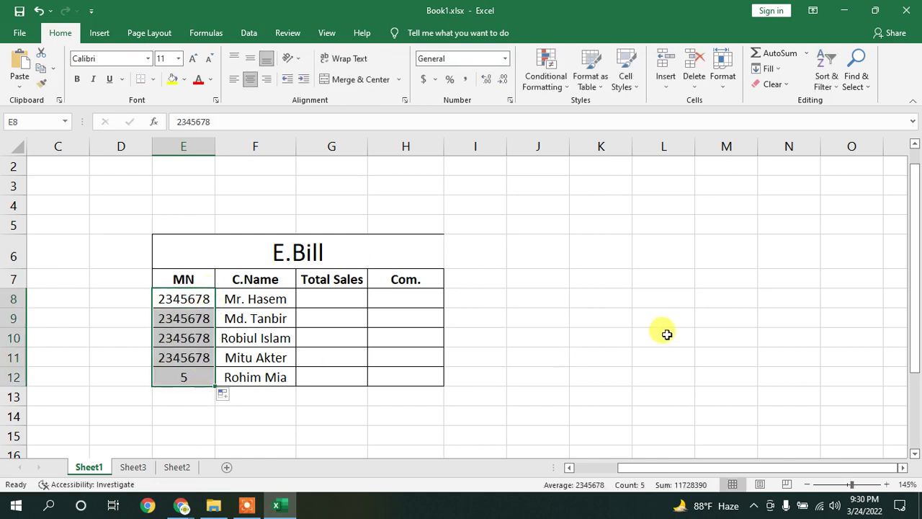
Change E9 to 2345679 and fill the MN column through E12 as a series increasing by one
{"action": "double_click", "coordinate": [209, 317]}
{"action": "key", "text": "BackSpace"}
{"action": "type", "text": "9"}
{"action": "left_click", "coordinate": [548, 353]}
{"action": "left_click", "coordinate": [200, 321]}
{"action": "left_click_drag", "start_coordinate": [198, 300], "coordinate": [208, 378]}
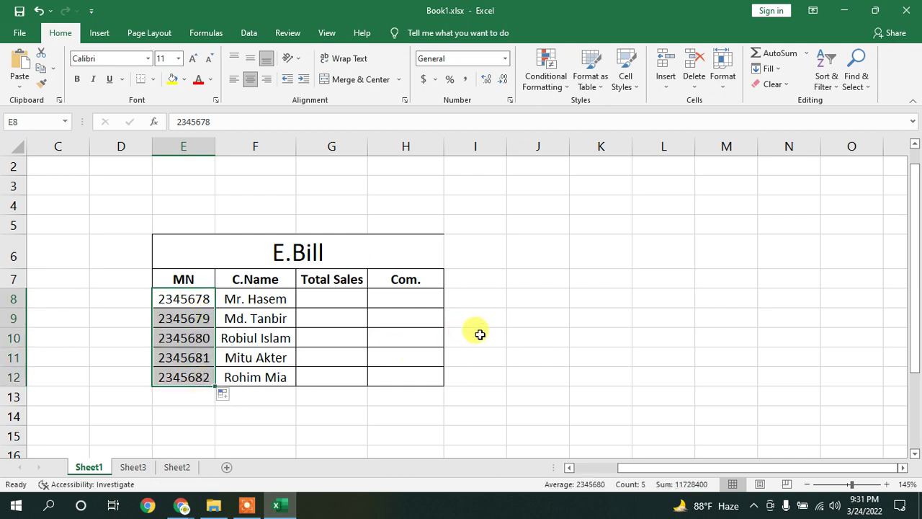
{"action": "left_click", "coordinate": [579, 343]}
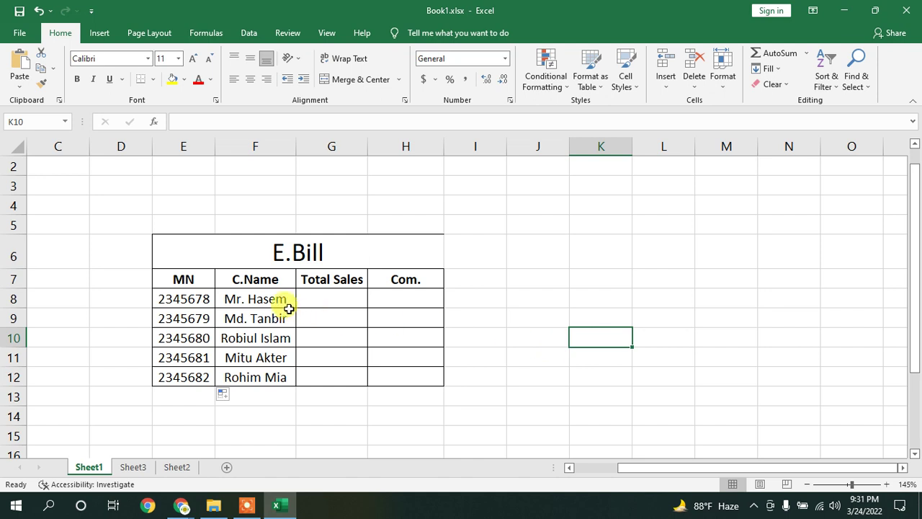
Replace the headings in G7 and H7 with "P.Reading" and "C.Reading"
{"action": "left_click", "coordinate": [336, 279]}
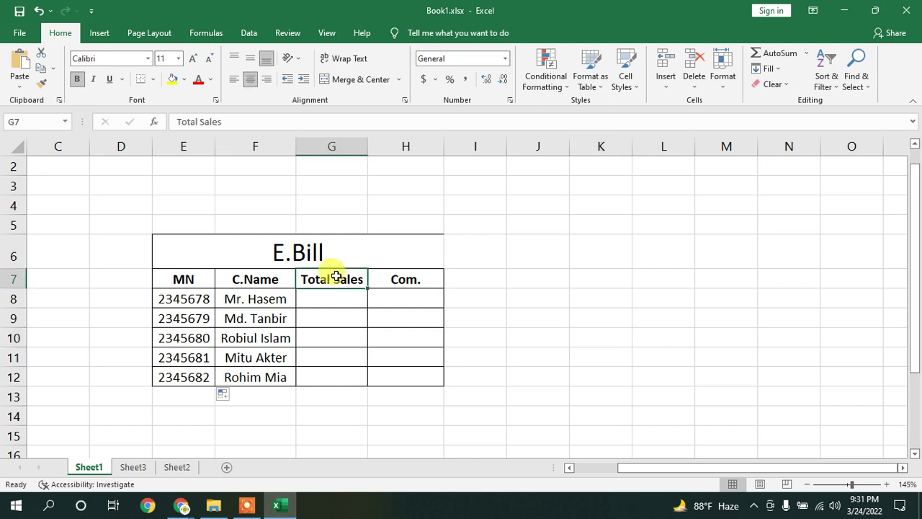
{"action": "type", "text": "P"}
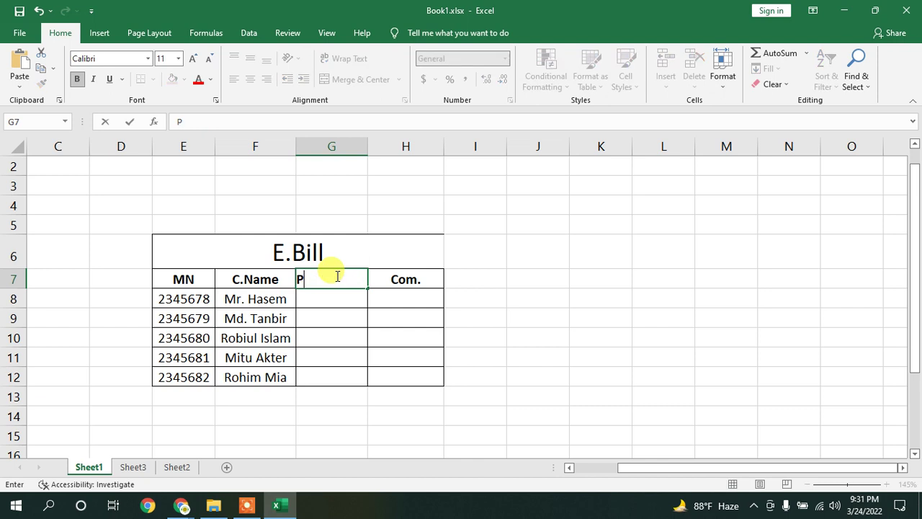
{"action": "type", "text": ".Reading"}
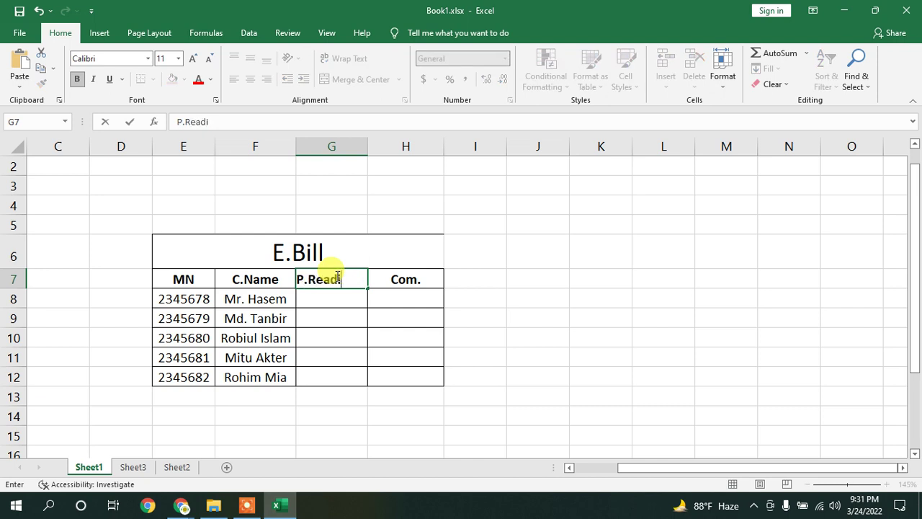
{"action": "left_click", "coordinate": [408, 281]}
{"action": "type", "text": "C"}
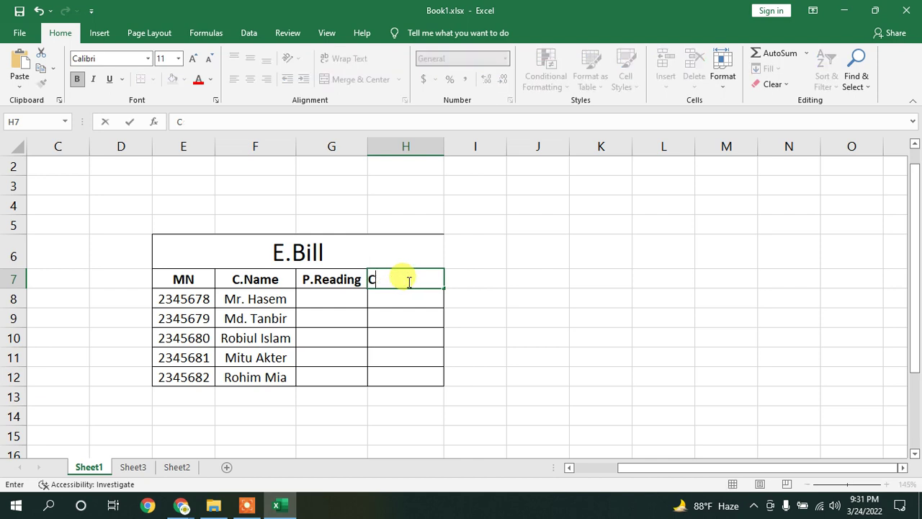
{"action": "type", "text": ".Reading"}
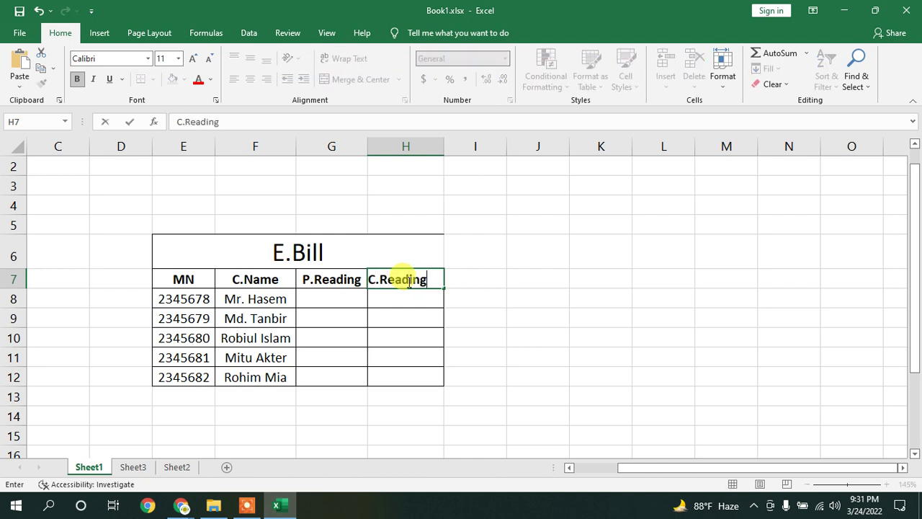
Add the heading "Total Bill" in I7 and apply all borders to the table range E6:I12
{"action": "left_click", "coordinate": [470, 283]}
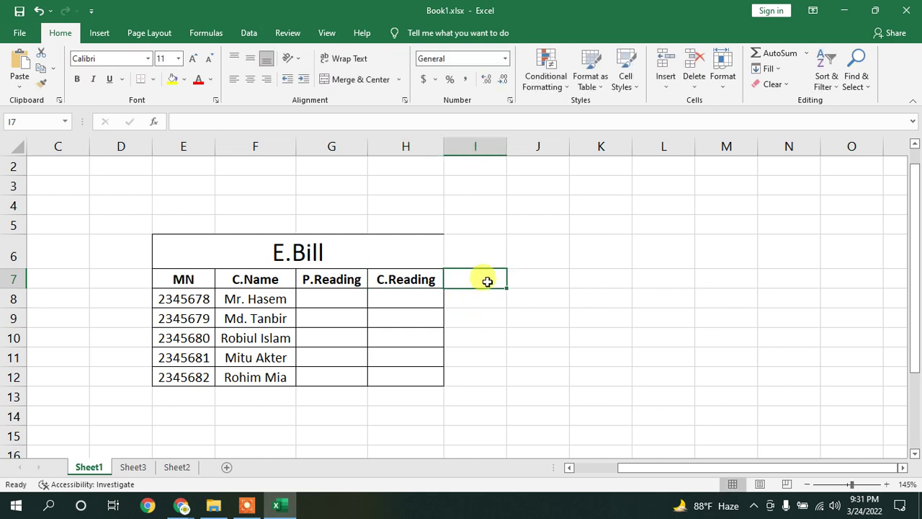
{"action": "type", "text": "T"}
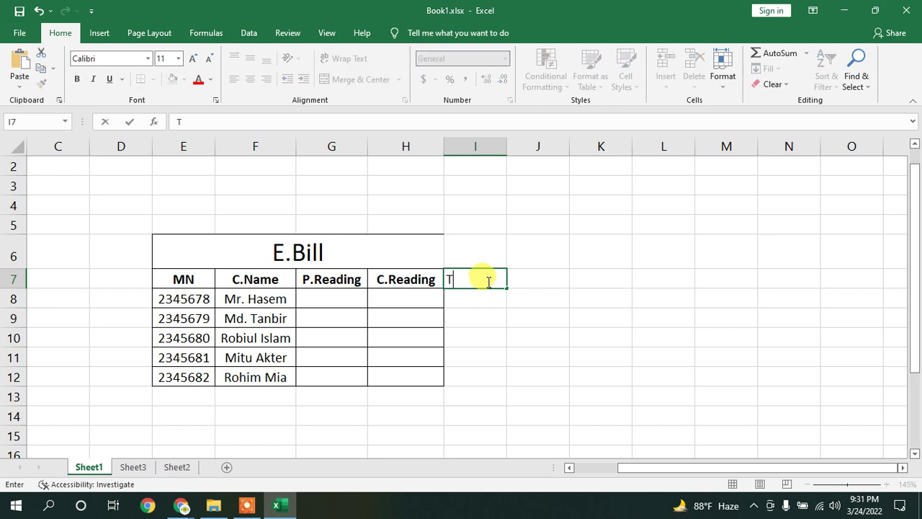
{"action": "type", "text": "otal Bill"}
{"action": "left_click_drag", "start_coordinate": [397, 250], "coordinate": [472, 377]}
{"action": "left_click", "coordinate": [152, 79]}
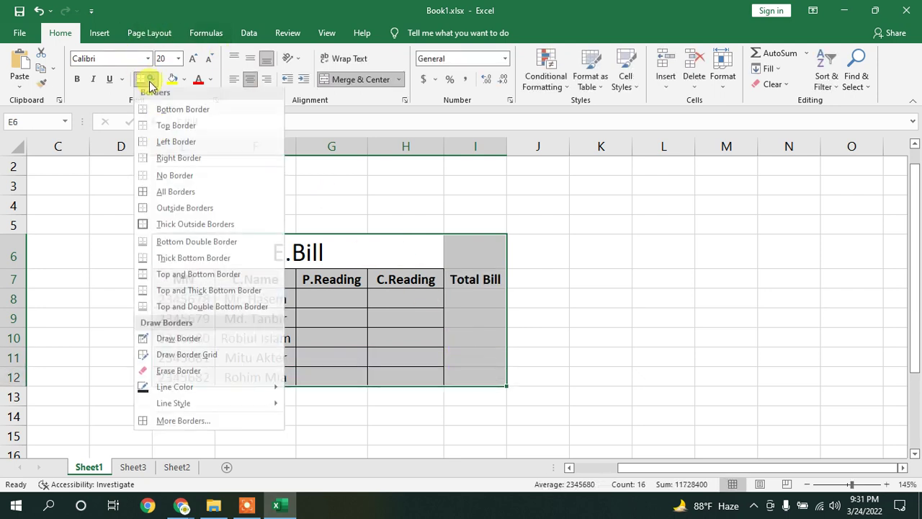
{"action": "left_click", "coordinate": [171, 195]}
{"action": "left_click", "coordinate": [472, 286]}
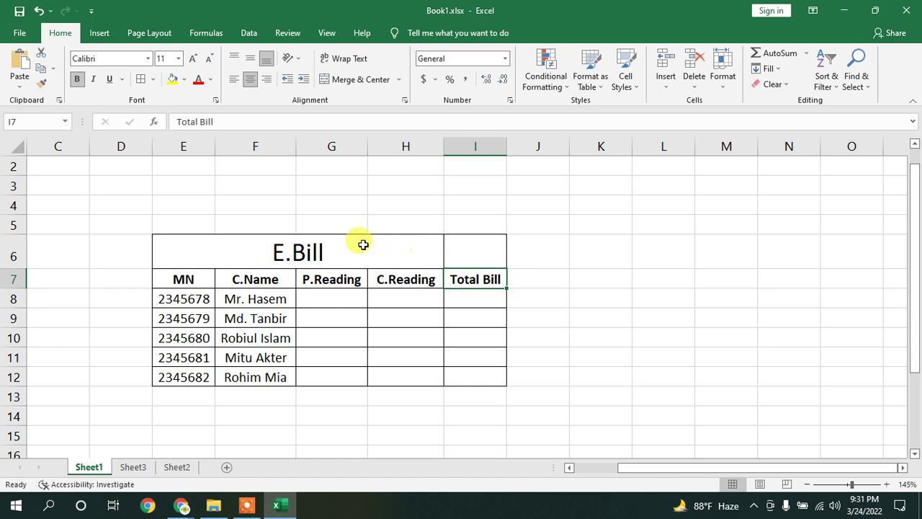
Merge and center the E.Bill title across E6:I6 so it spans the Total Bill column
{"action": "left_click", "coordinate": [318, 243]}
{"action": "left_click_drag", "start_coordinate": [447, 255], "coordinate": [461, 256]}
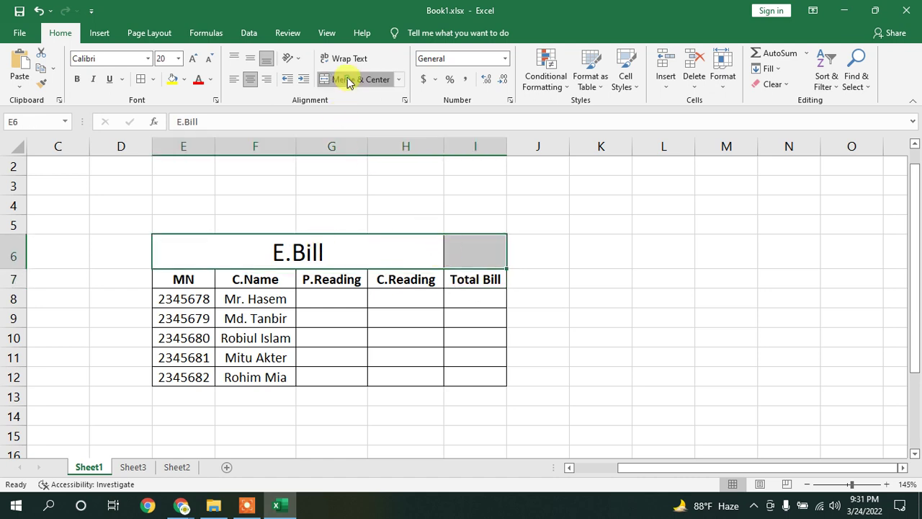
{"action": "left_click", "coordinate": [349, 79]}
{"action": "left_click", "coordinate": [562, 251]}
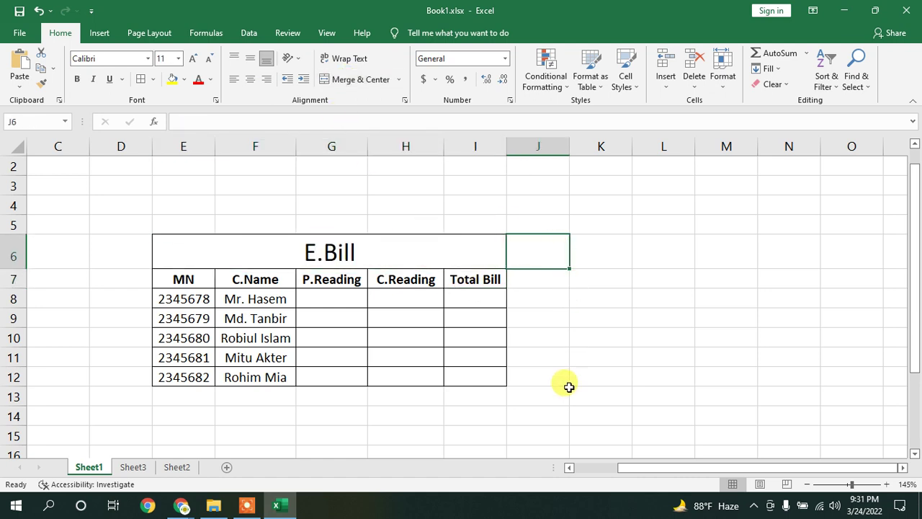
Enter the P.Reading values 720, 245, 500, 400 and 375 in G8:G12
{"action": "left_click", "coordinate": [347, 296]}
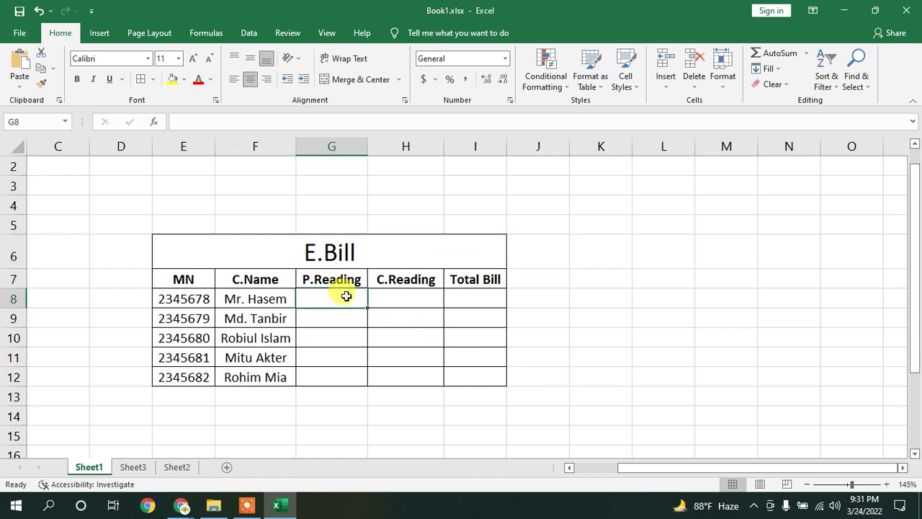
{"action": "type", "text": "720"}
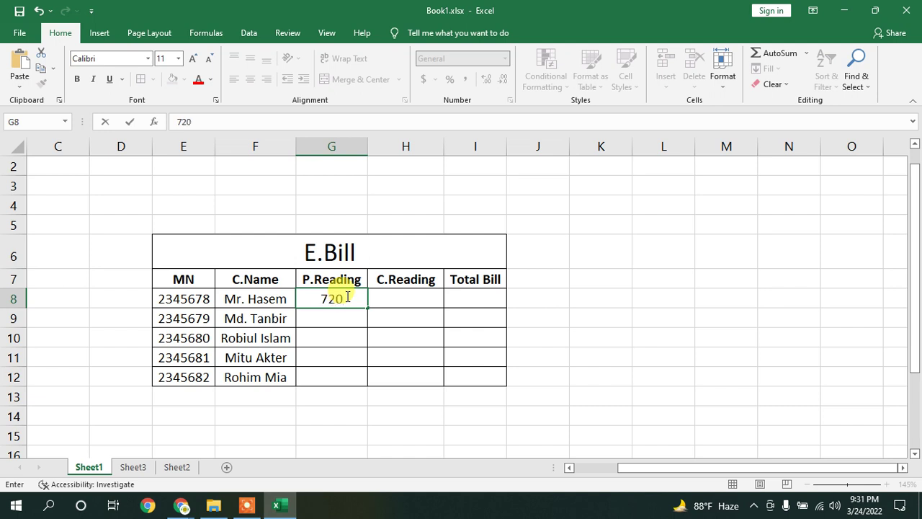
{"action": "key", "text": "Return"}
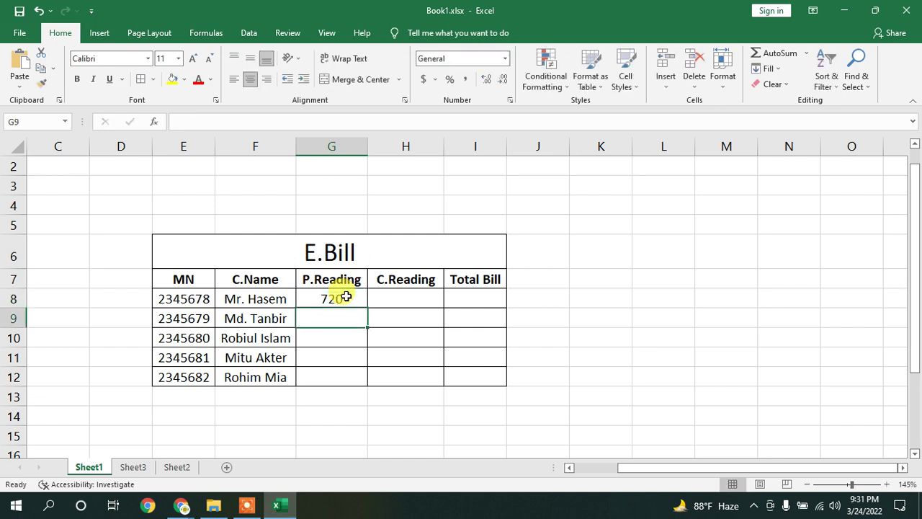
{"action": "type", "text": "245"}
{"action": "key", "text": "Return"}
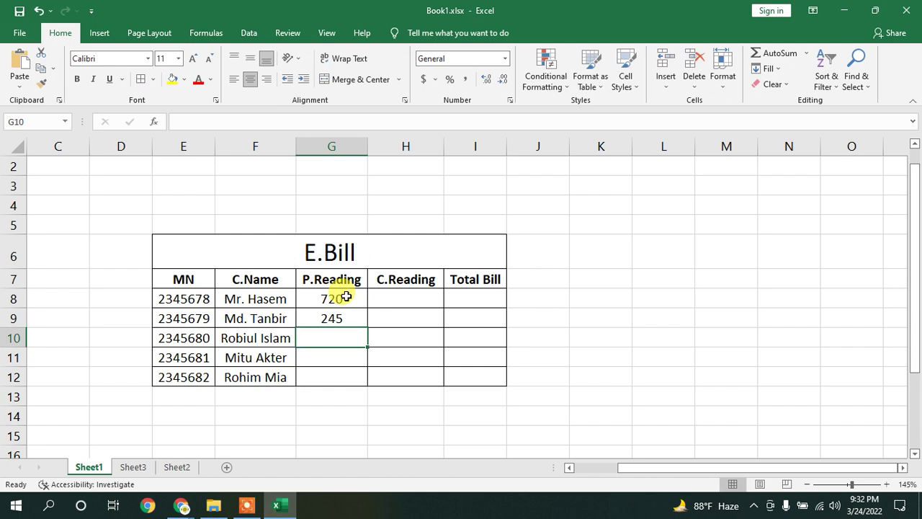
{"action": "type", "text": "500"}
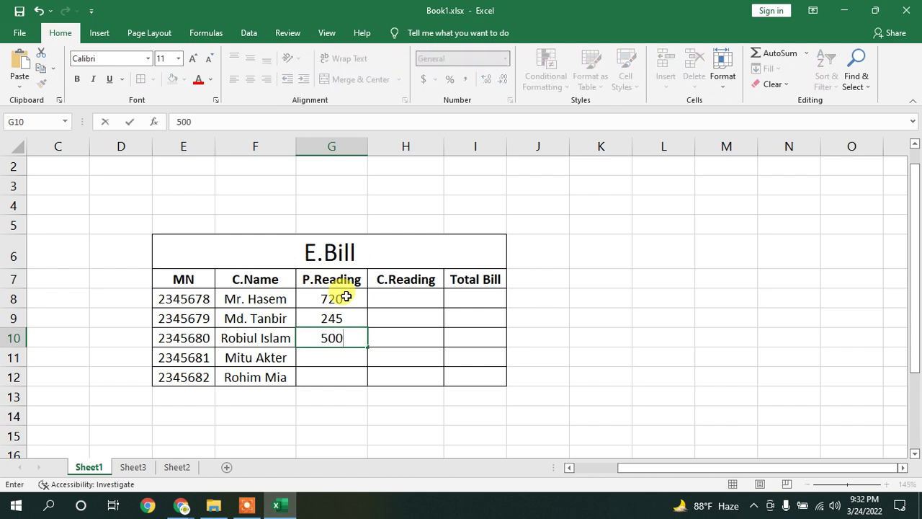
{"action": "key", "text": "Return"}
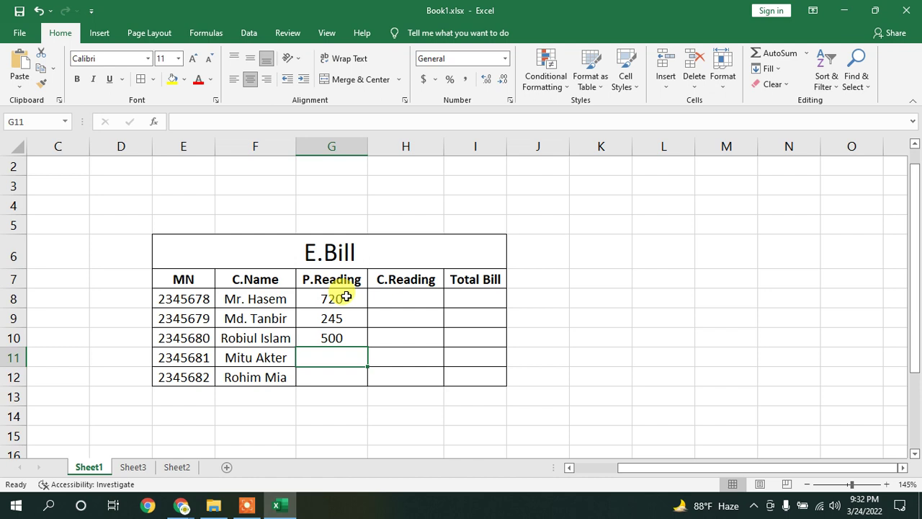
{"action": "type", "text": "400"}
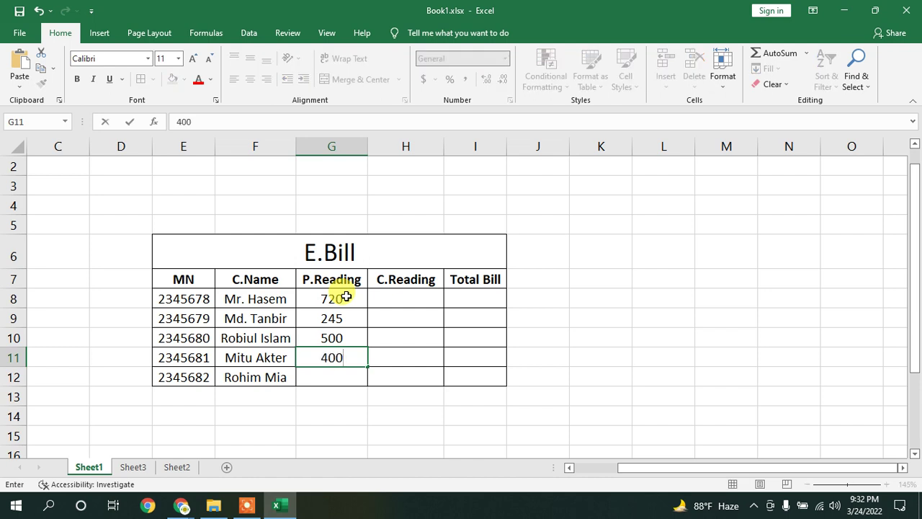
{"action": "key", "text": "Return"}
{"action": "type", "text": "375"}
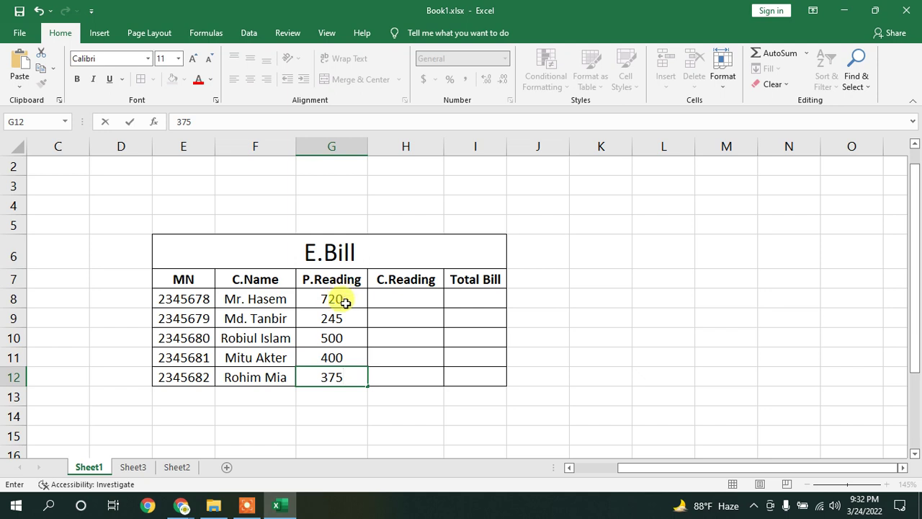
Enter the C.Reading values 925, 400, 579, 675 and 400 in H8:H12
{"action": "left_click", "coordinate": [418, 297]}
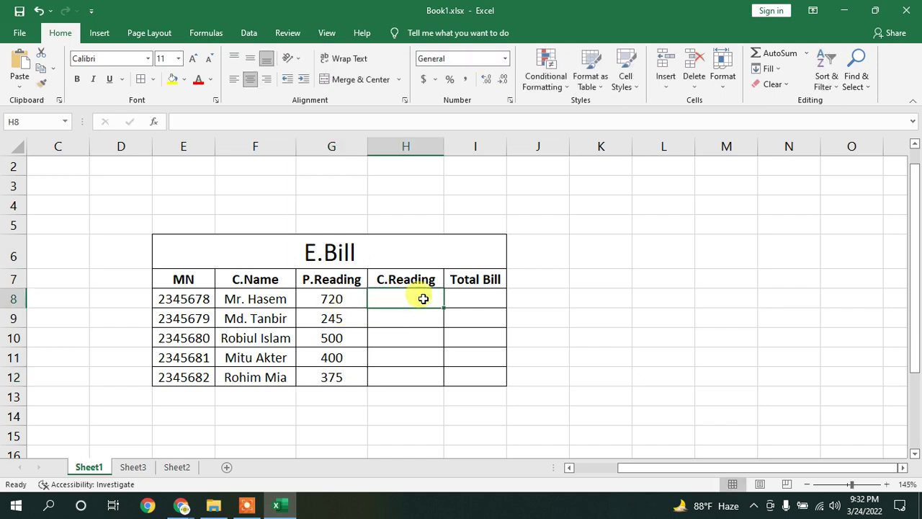
{"action": "type", "text": "920"}
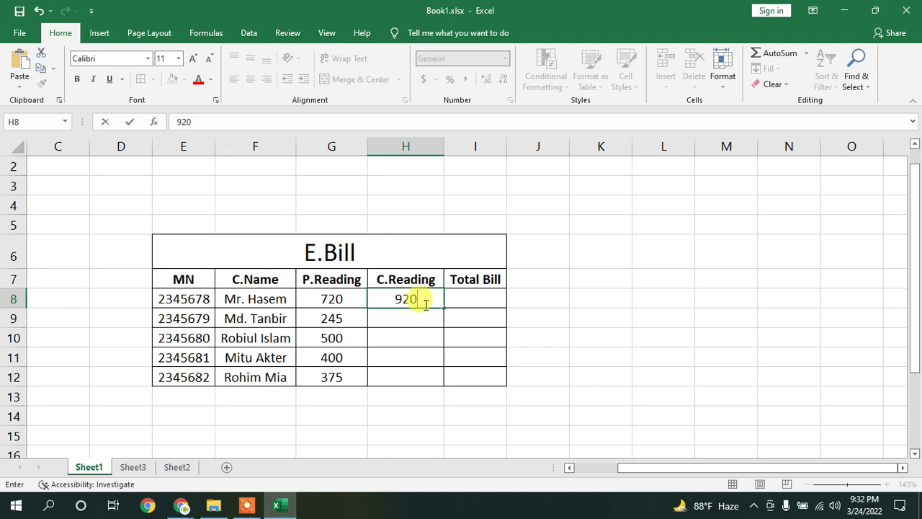
{"action": "key", "text": "BackSpace"}
{"action": "type", "text": "5"}
{"action": "key", "text": "Return"}
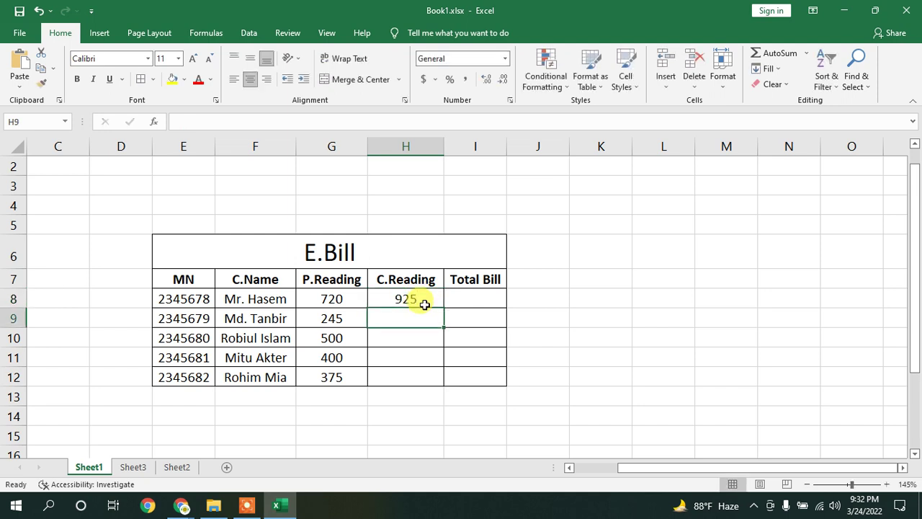
{"action": "type", "text": "400"}
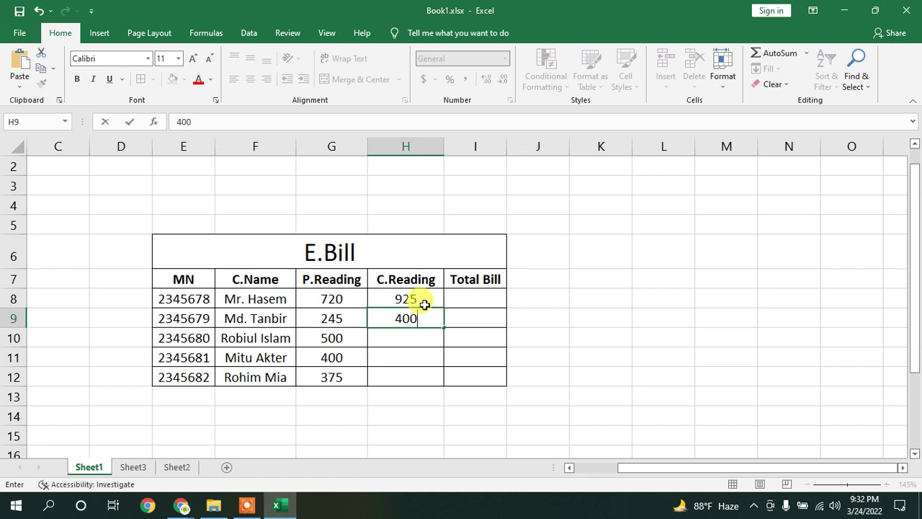
{"action": "key", "text": "Return"}
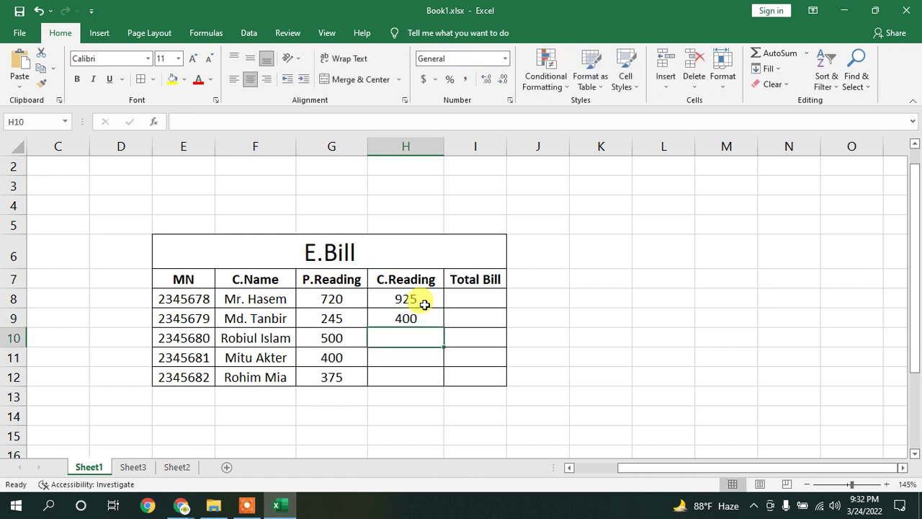
{"action": "type", "text": "5790"}
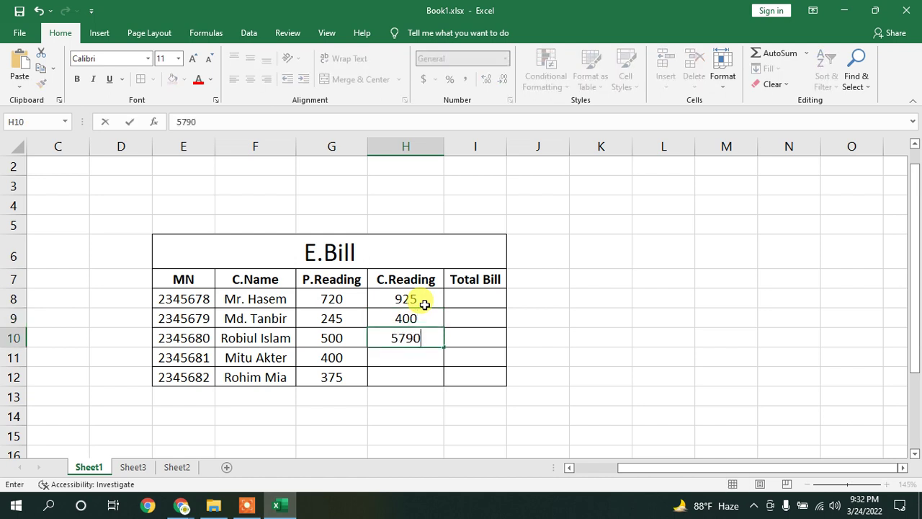
{"action": "key", "text": "BackSpace"}
{"action": "key", "text": "Return"}
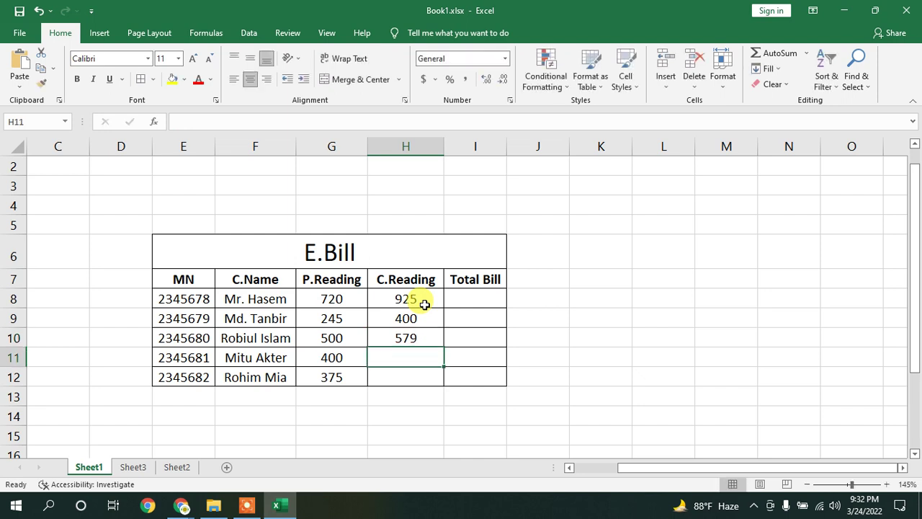
{"action": "type", "text": "675"}
{"action": "key", "text": "Return"}
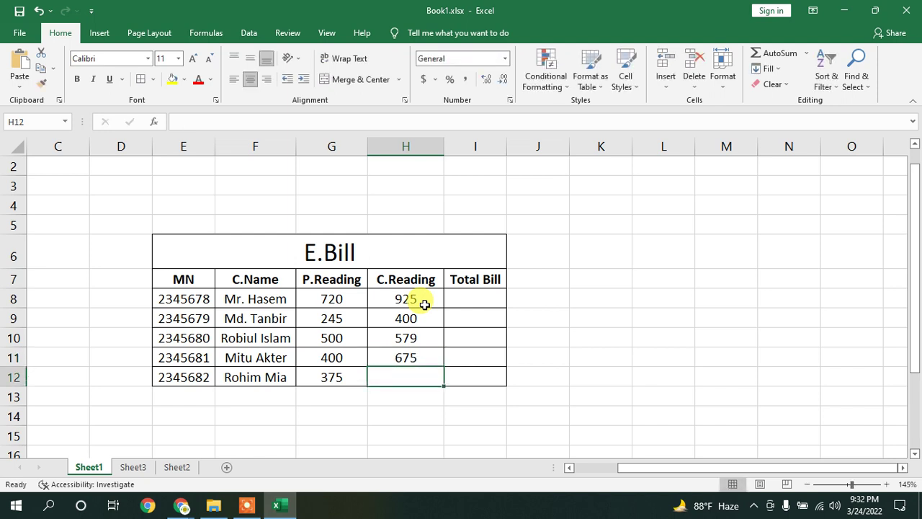
{"action": "type", "text": "4000"}
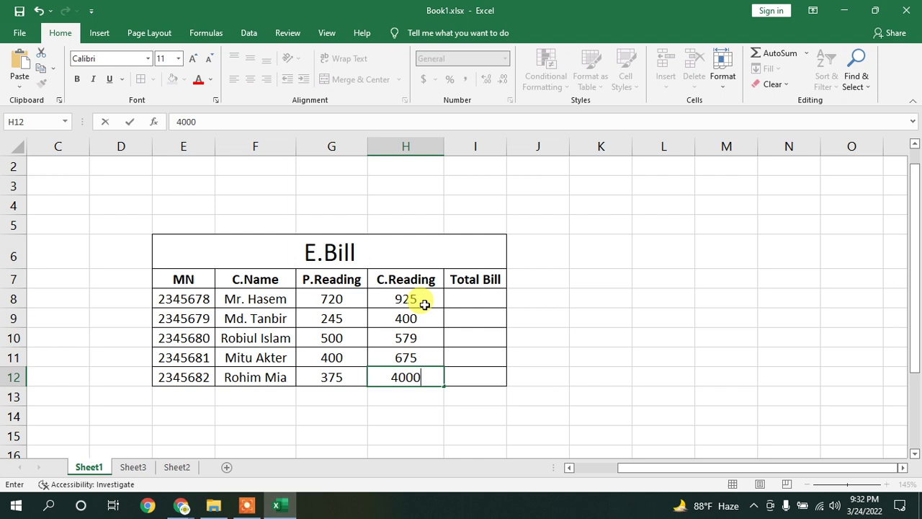
{"action": "key", "text": "BackSpace"}
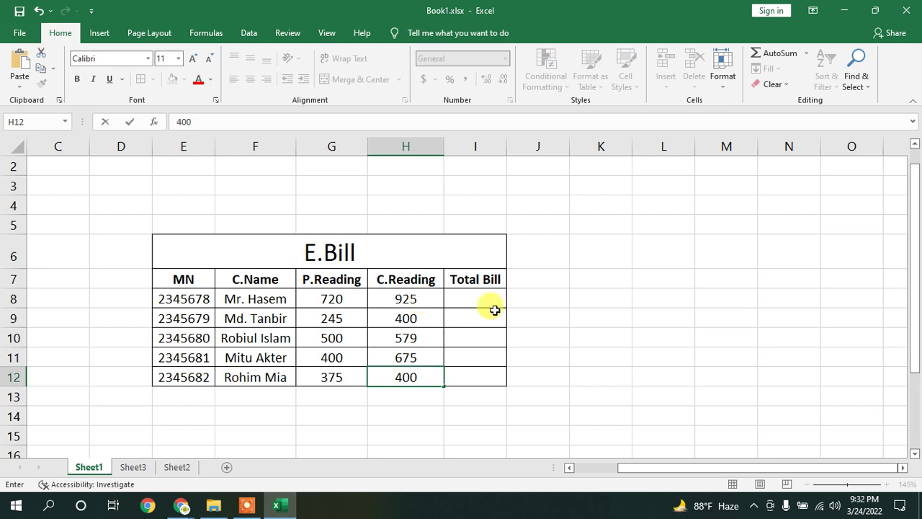
{"action": "double_click", "coordinate": [477, 278]}
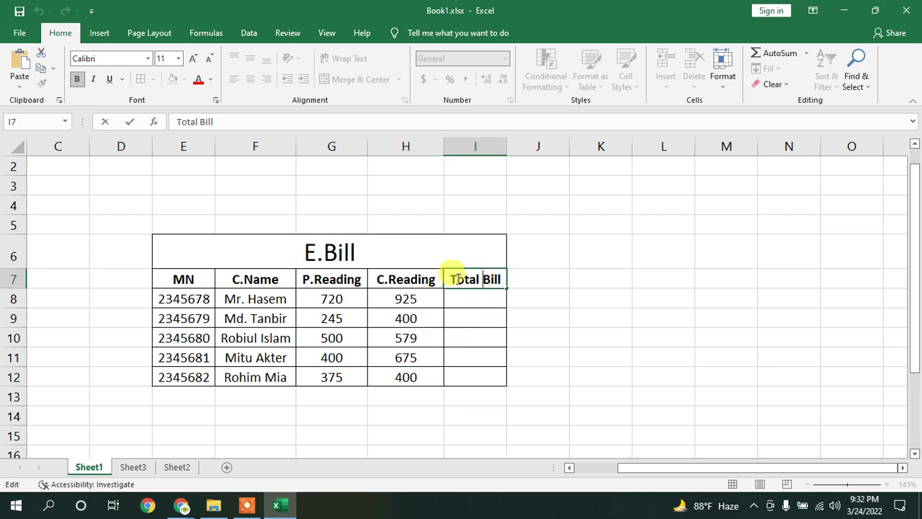
{"action": "left_click", "coordinate": [470, 311]}
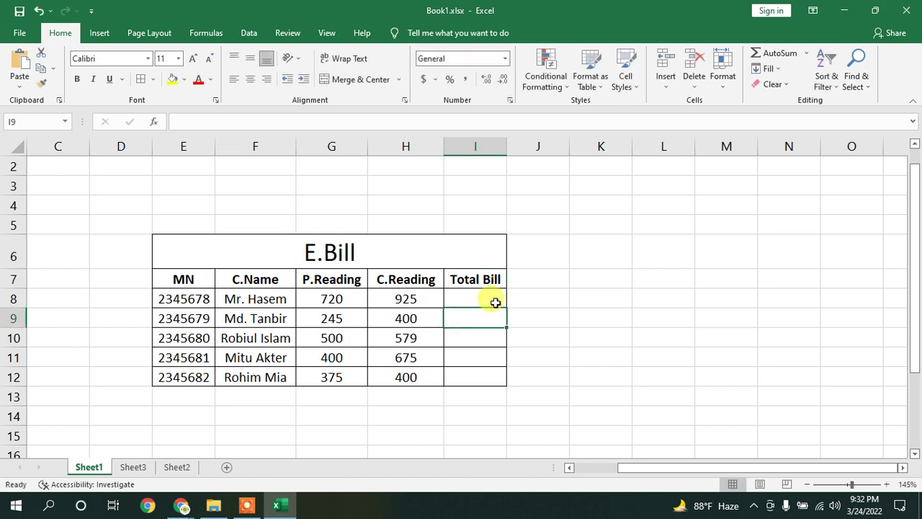
{"action": "left_click", "coordinate": [490, 291]}
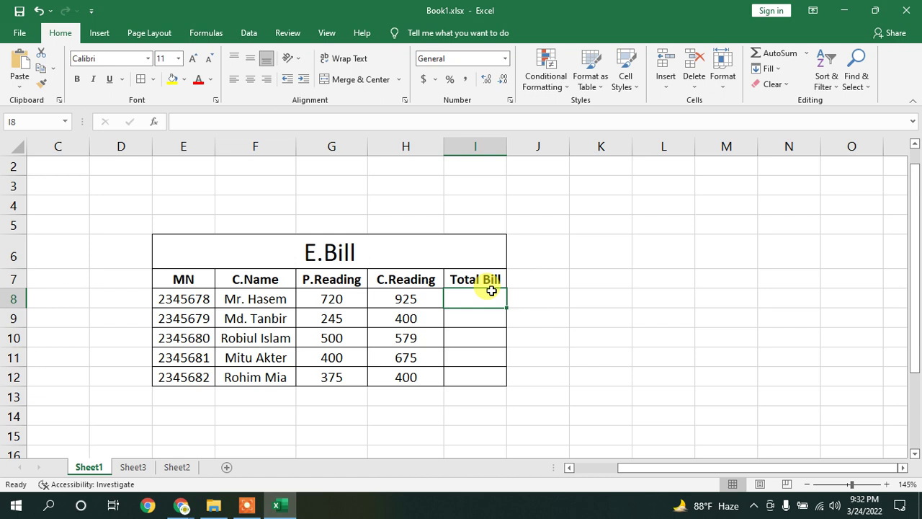
{"action": "left_click", "coordinate": [246, 505]}
{"action": "left_click", "coordinate": [475, 484]}
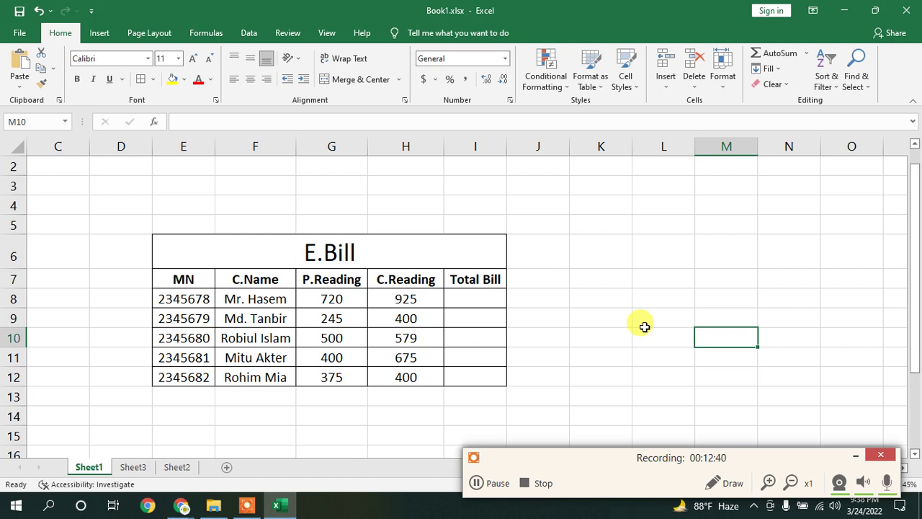
{"action": "left_click", "coordinate": [854, 456]}
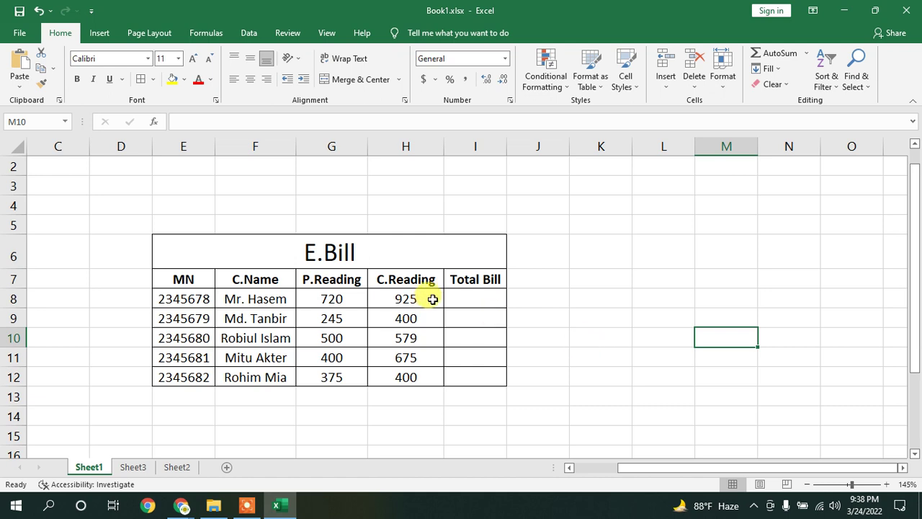
{"action": "left_click", "coordinate": [459, 298]}
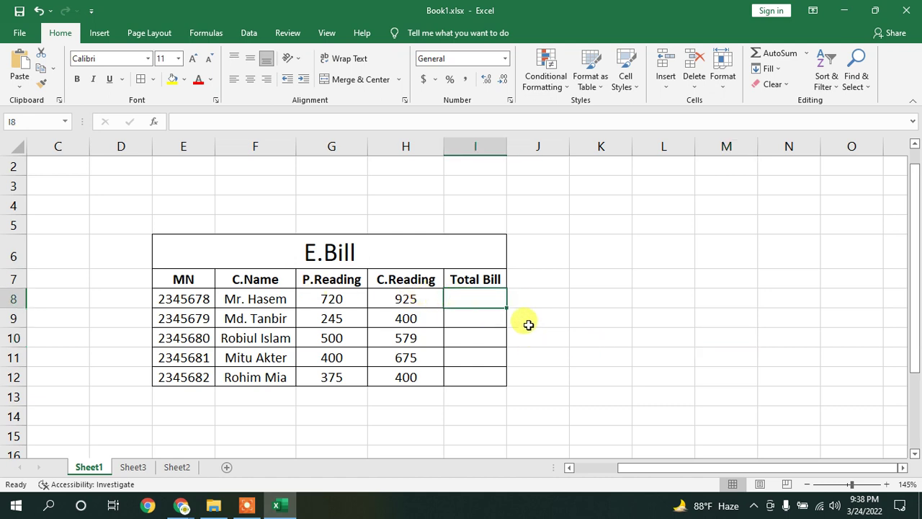
{"action": "left_click", "coordinate": [357, 298]}
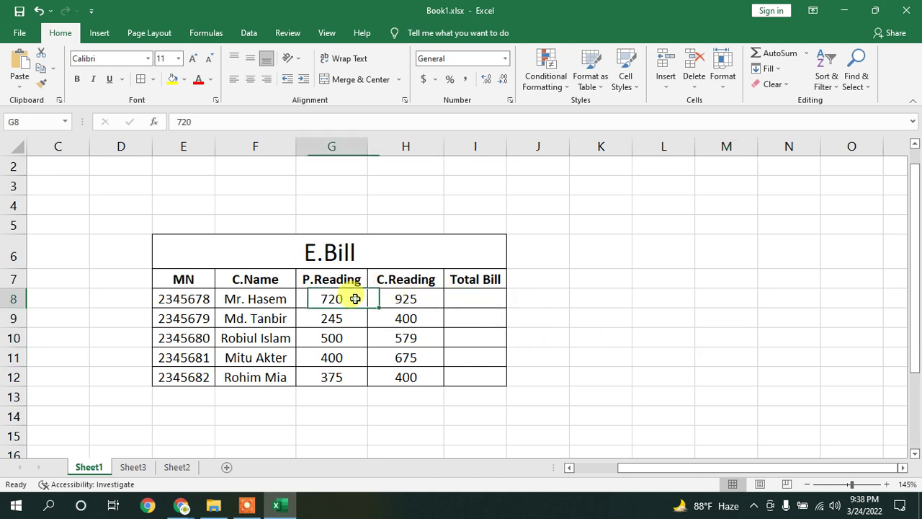
{"action": "left_click", "coordinate": [429, 303]}
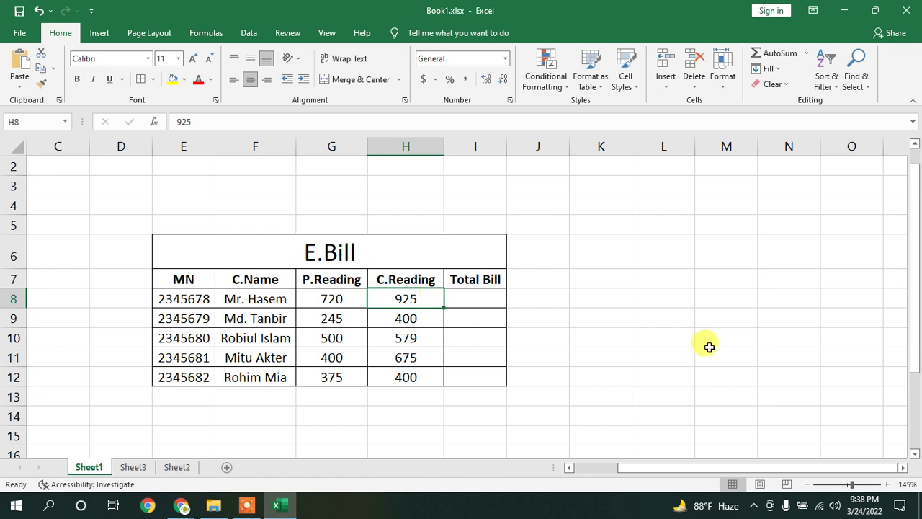
{"action": "left_click", "coordinate": [654, 324]}
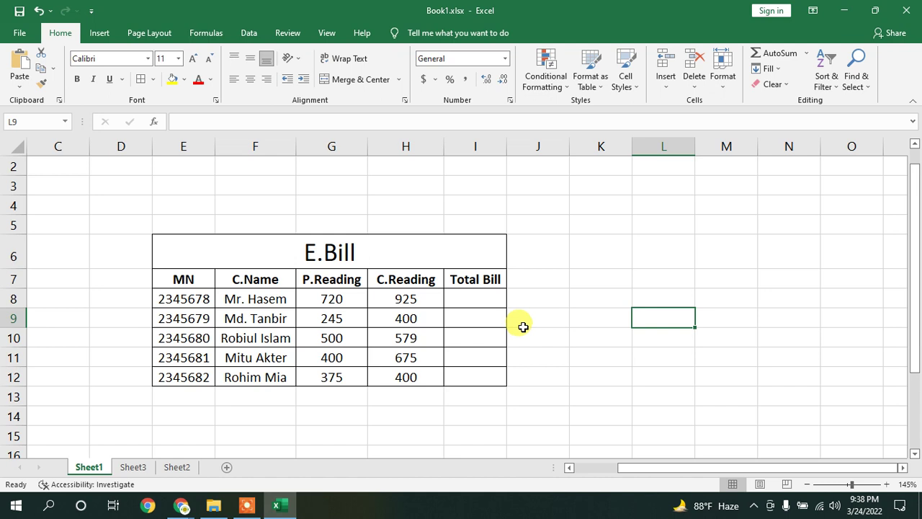
{"action": "left_click", "coordinate": [457, 281]}
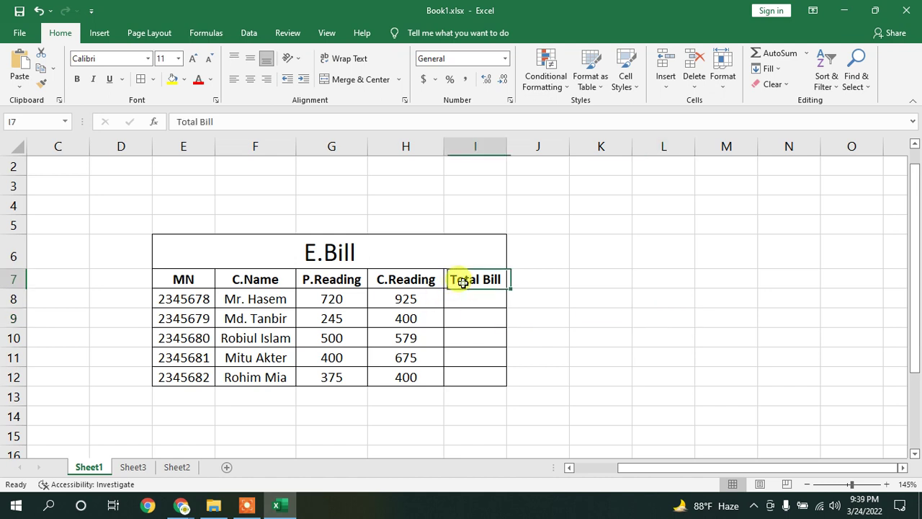
{"action": "left_click", "coordinate": [467, 298]}
{"action": "left_click", "coordinate": [470, 280]}
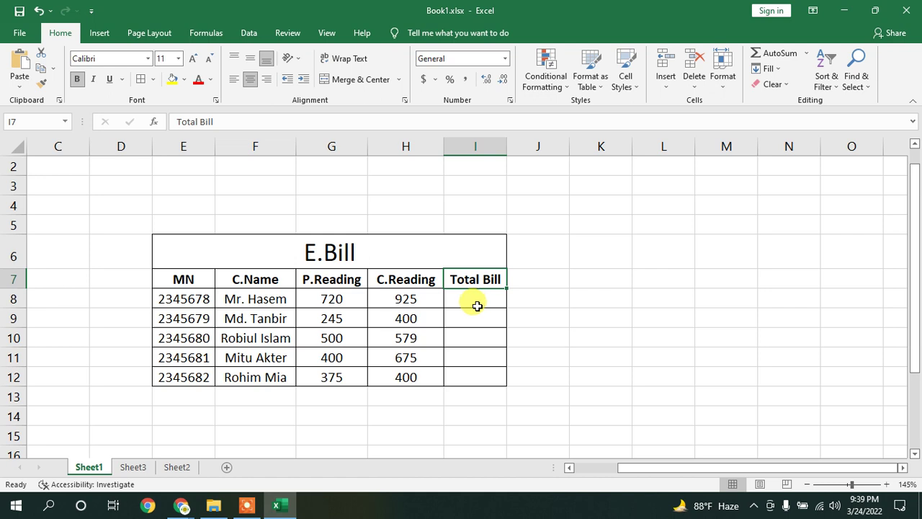
Enter the formula =H8-G8*12 in Total Bill cell I8
{"action": "left_click", "coordinate": [464, 295]}
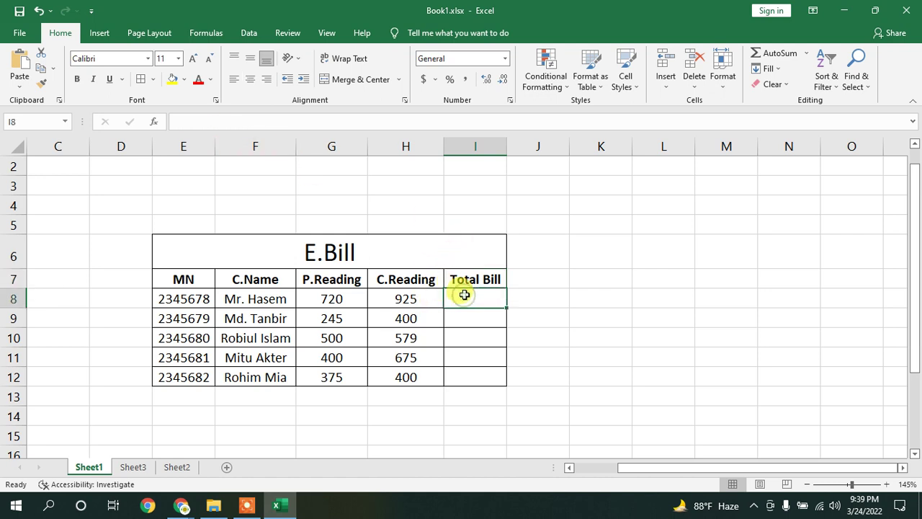
{"action": "left_click", "coordinate": [298, 123]}
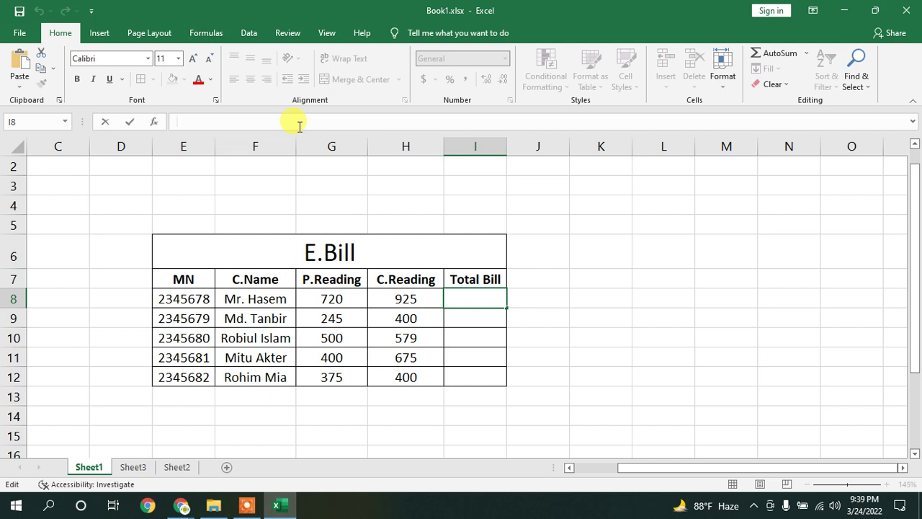
{"action": "type", "text": "="}
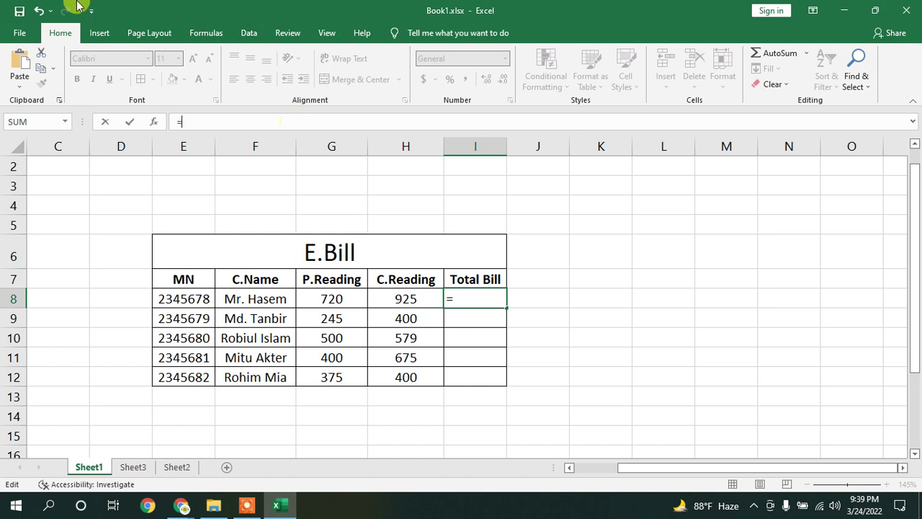
{"action": "left_click", "coordinate": [421, 296]}
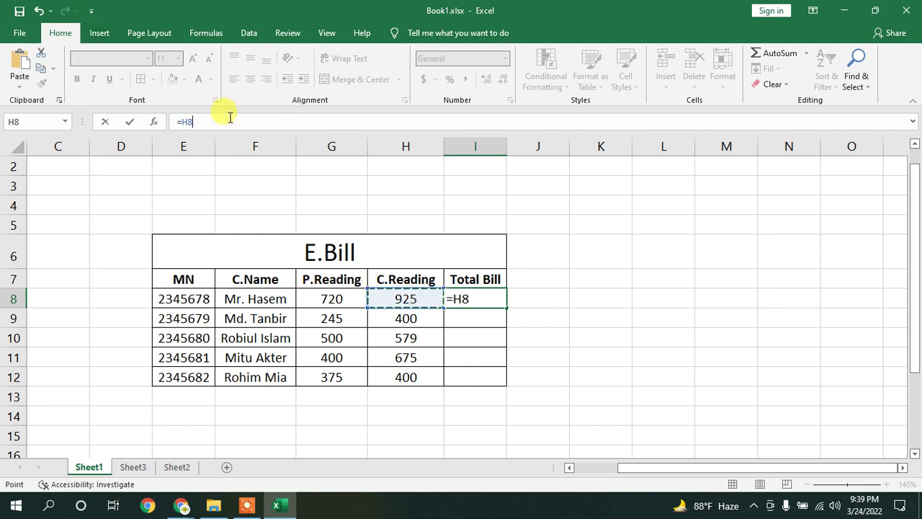
{"action": "type", "text": "-"}
{"action": "left_click", "coordinate": [339, 296]}
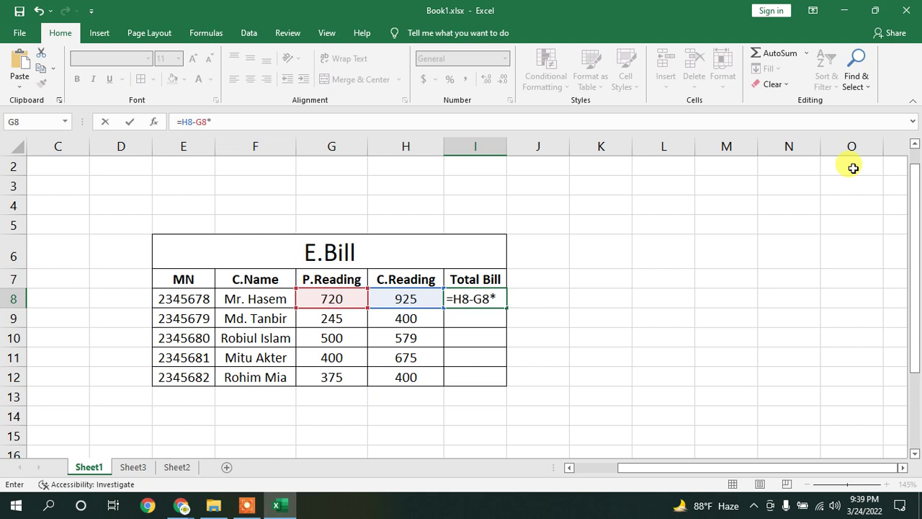
{"action": "type", "text": "12"}
{"action": "key", "text": "Return"}
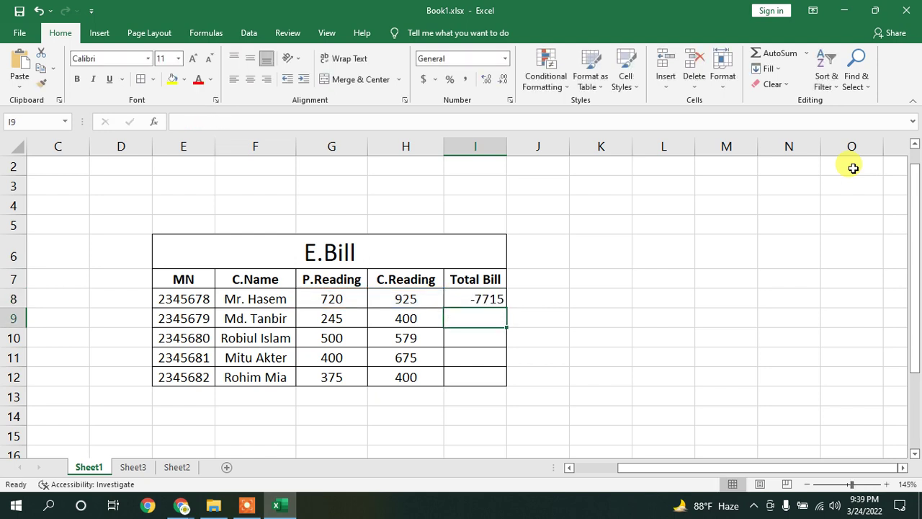
Add parentheses around the reading subtraction in I8 so the formula reads =(H8-G8)*12
{"action": "left_click", "coordinate": [486, 295]}
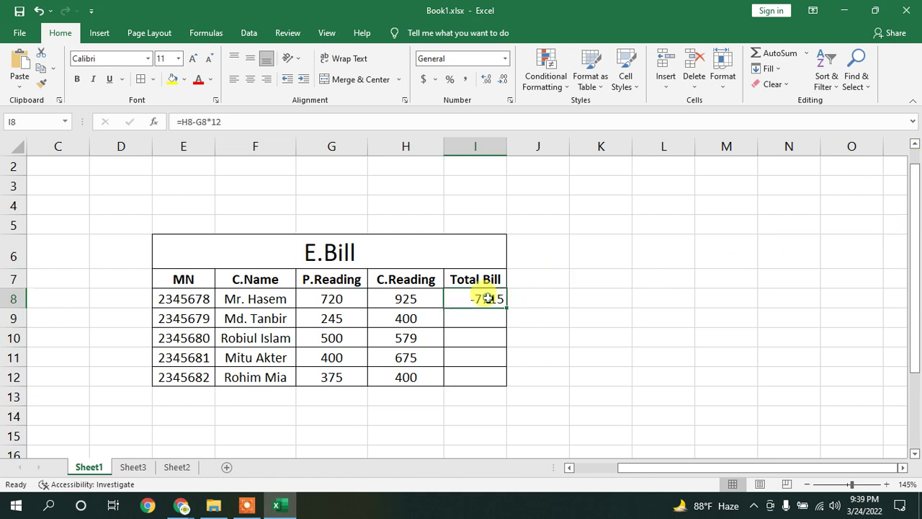
{"action": "left_click", "coordinate": [407, 295]}
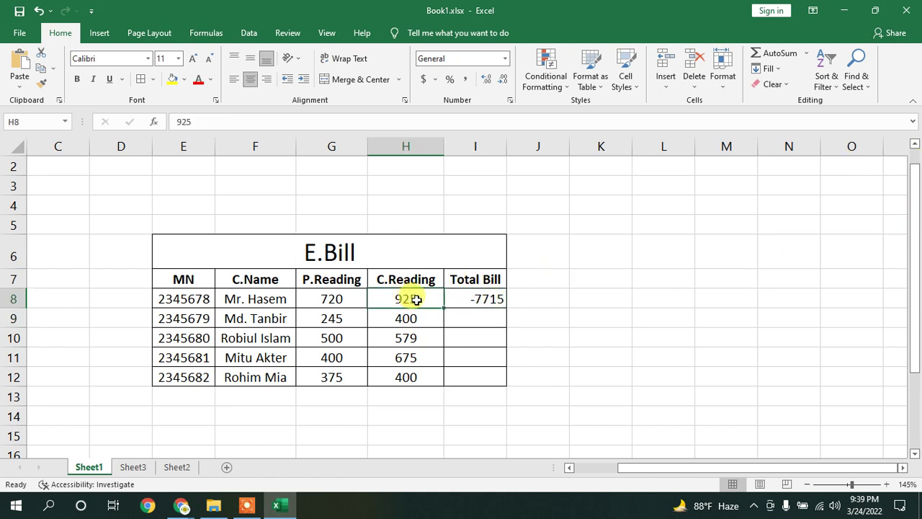
{"action": "left_click", "coordinate": [494, 296]}
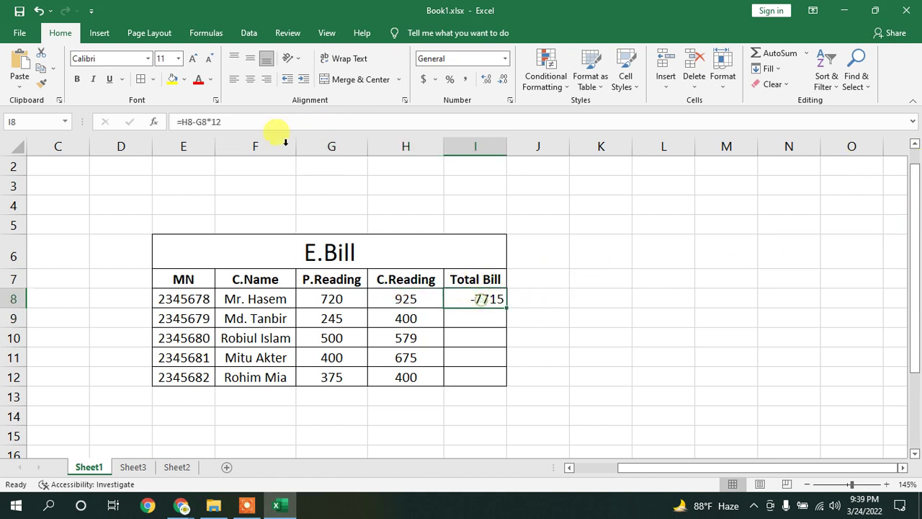
{"action": "left_click", "coordinate": [208, 121]}
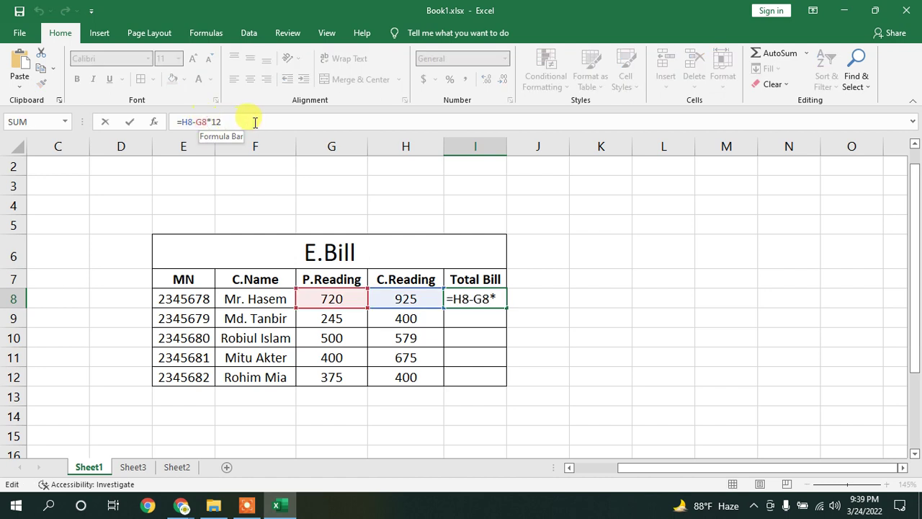
{"action": "type", "text": ")"}
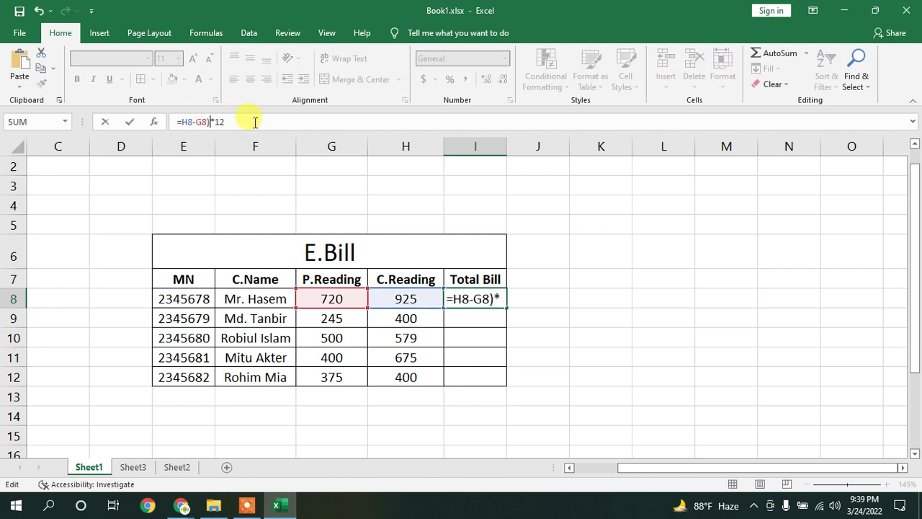
{"action": "left_click", "coordinate": [183, 121]}
{"action": "type", "text": "("}
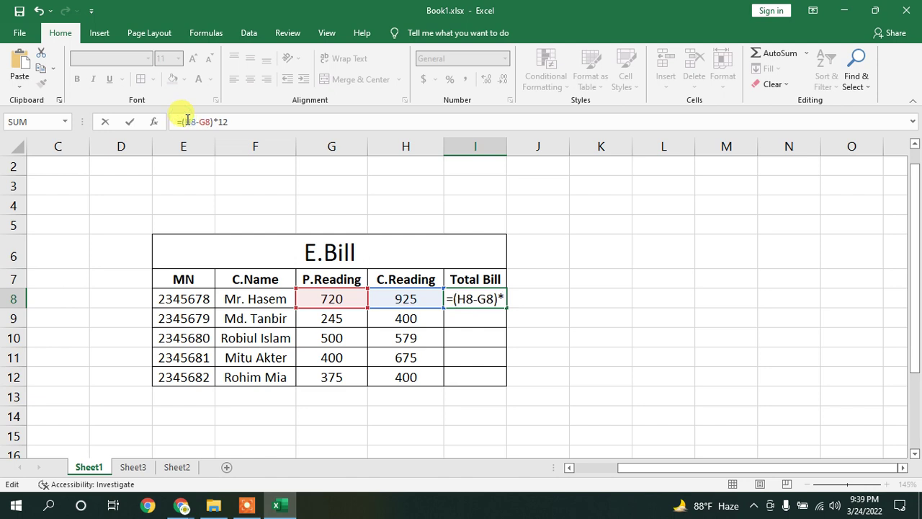
{"action": "key", "text": "Return"}
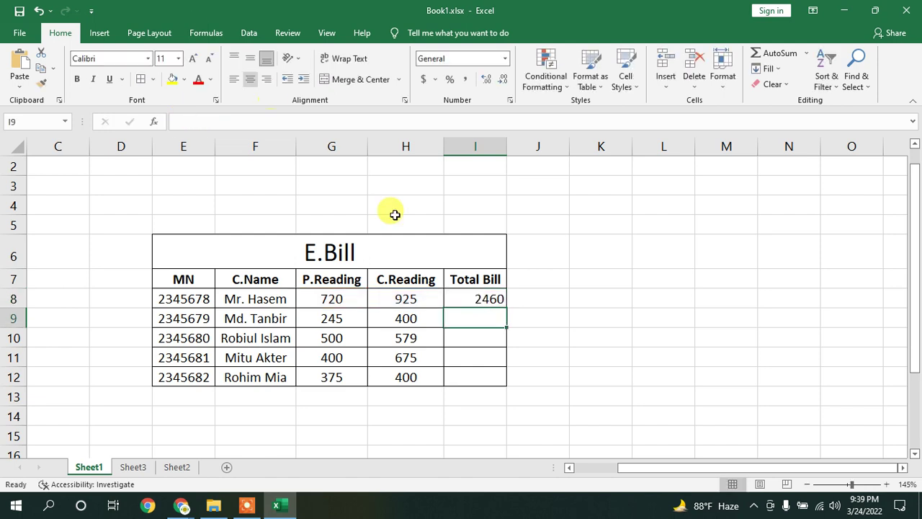
{"action": "left_click", "coordinate": [463, 302]}
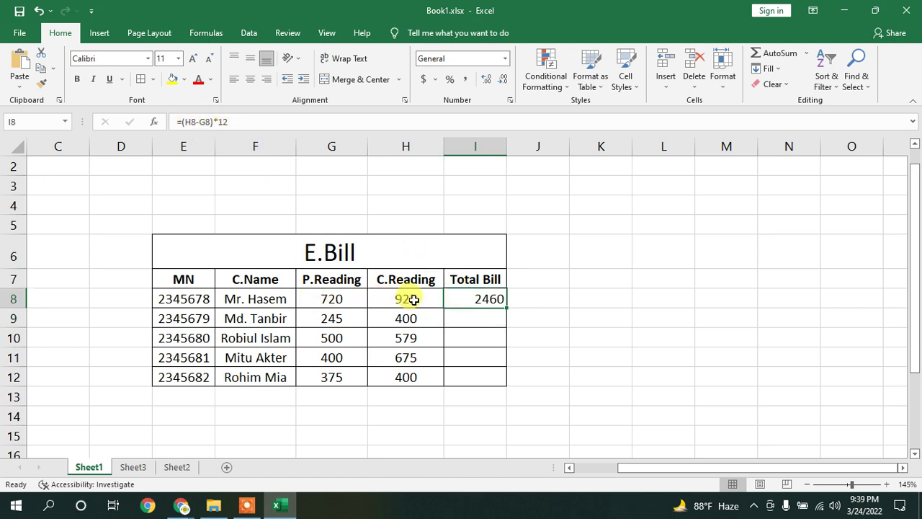
Review the cell references in the Total Bill formula in I8, and fill the formula down through I12
{"action": "left_click", "coordinate": [233, 121]}
{"action": "left_click_drag", "start_coordinate": [233, 122], "coordinate": [215, 121]}
{"action": "left_click", "coordinate": [477, 290]}
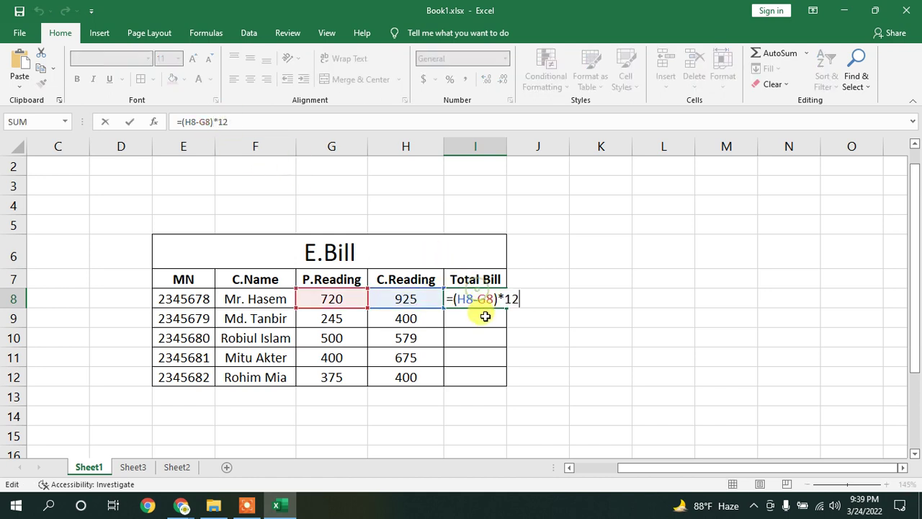
{"action": "left_click", "coordinate": [242, 121]}
{"action": "key", "text": "Return"}
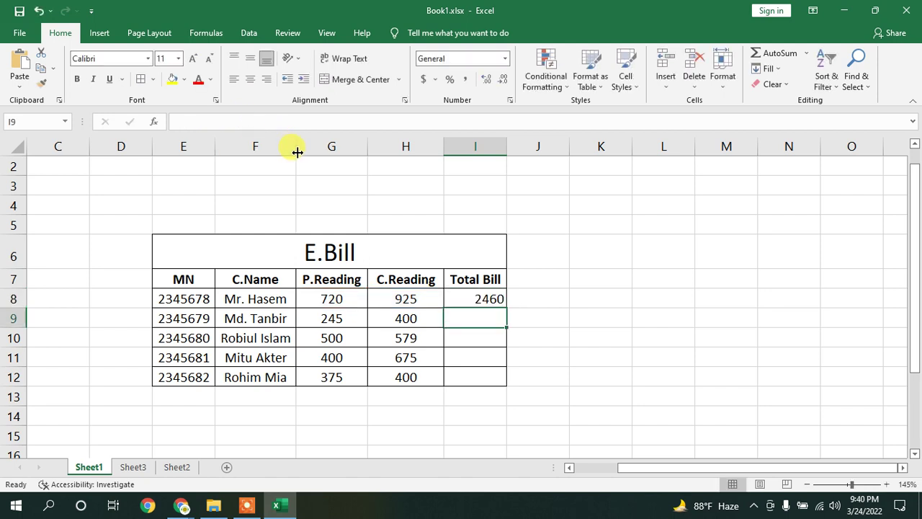
{"action": "left_click", "coordinate": [466, 300]}
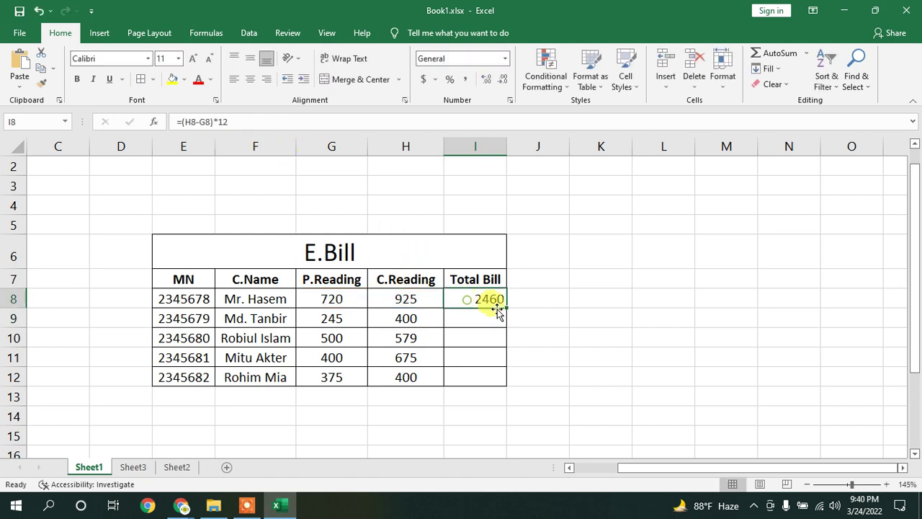
{"action": "double_click", "coordinate": [507, 308]}
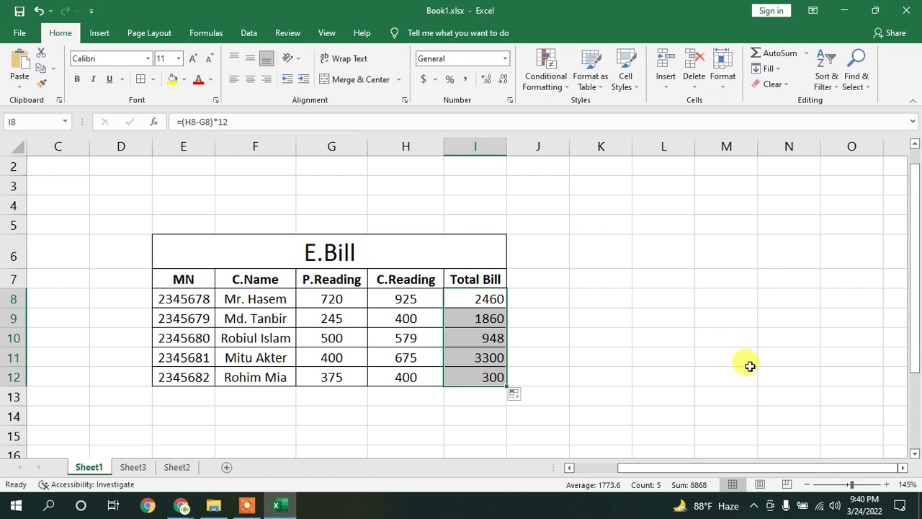
{"action": "left_click", "coordinate": [472, 296]}
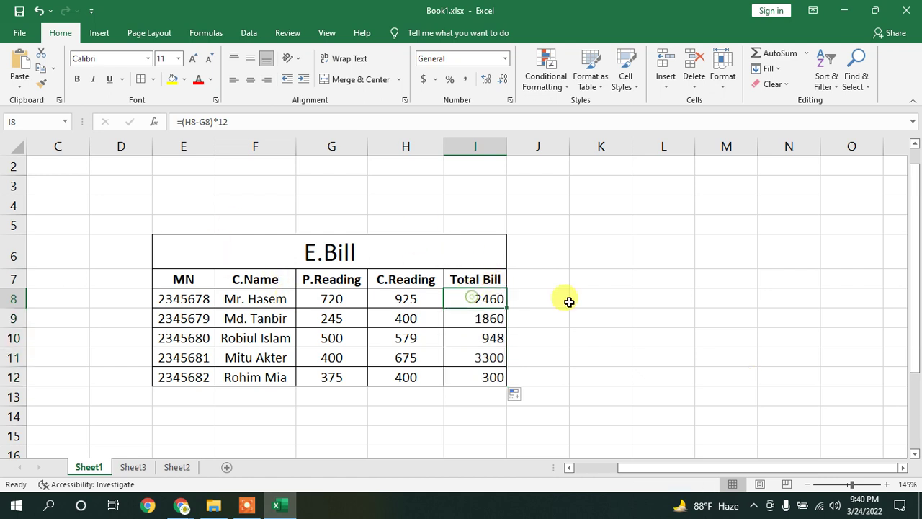
{"action": "left_click", "coordinate": [665, 386]}
{"action": "left_click", "coordinate": [247, 505]}
{"action": "left_click", "coordinate": [477, 484]}
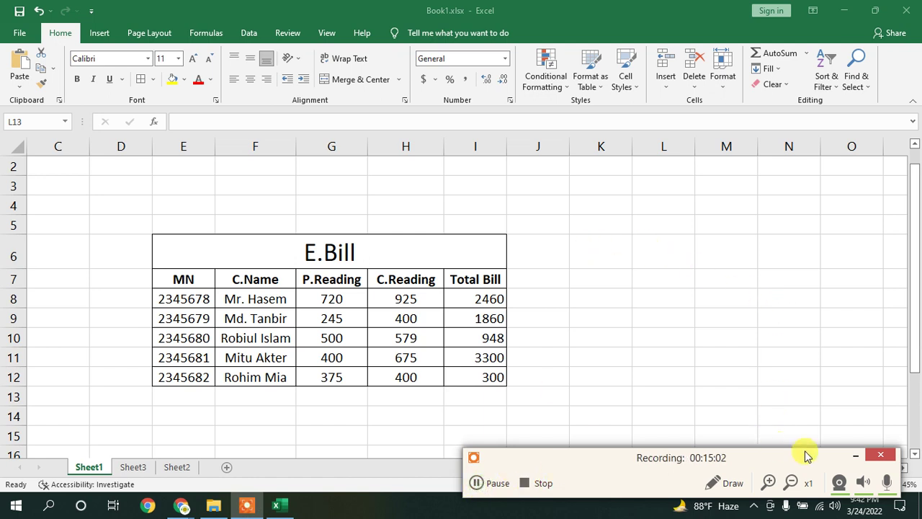
{"action": "left_click_drag", "start_coordinate": [806, 455], "coordinate": [790, 402]}
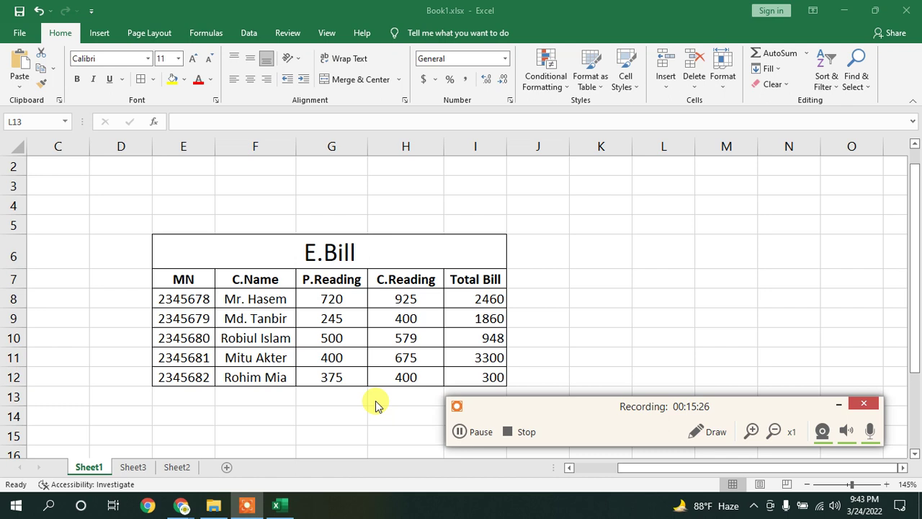
{"action": "left_click", "coordinate": [465, 433]}
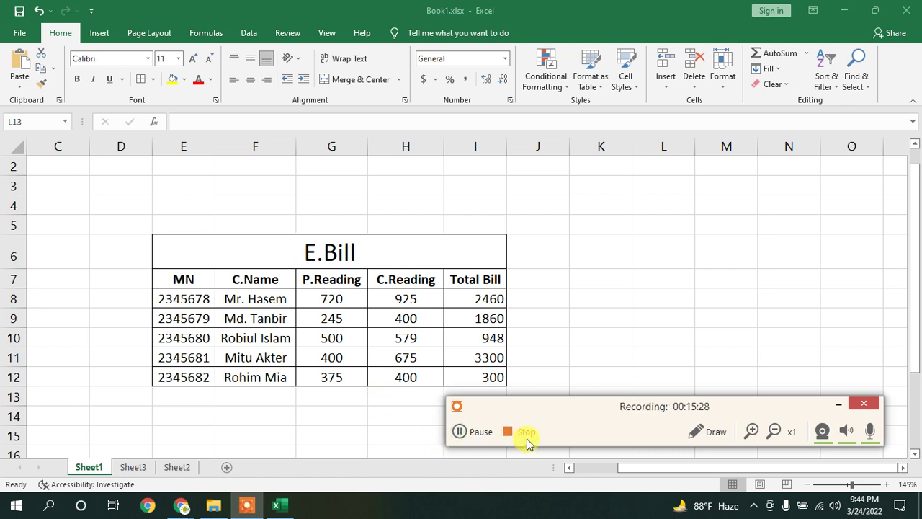